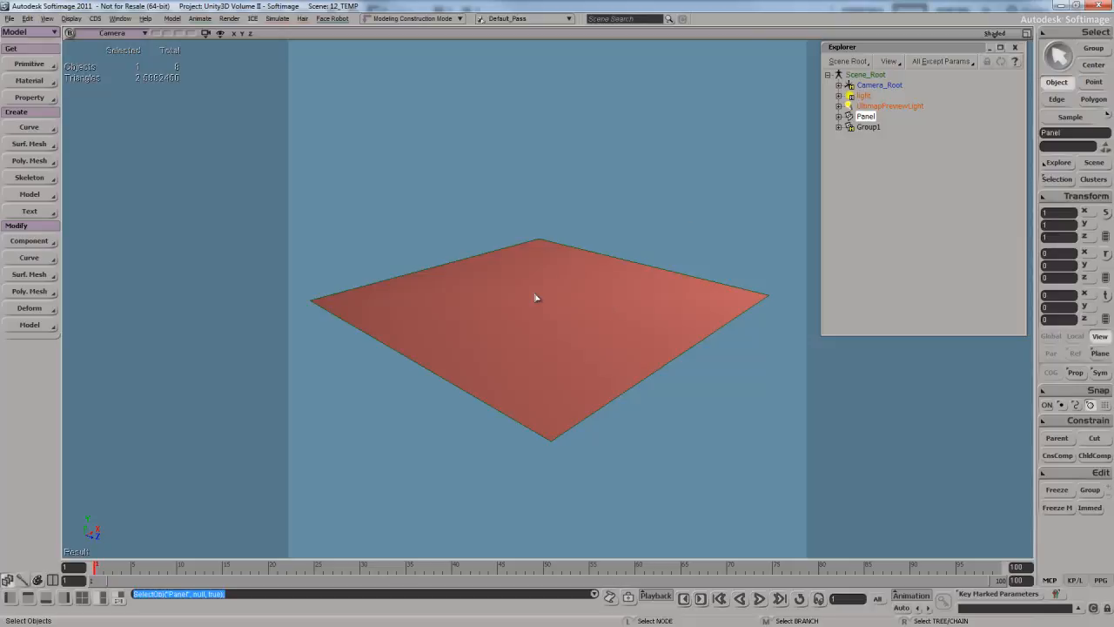
- Start an FBX export named Panel in the project's Models folder
key(alt+f)
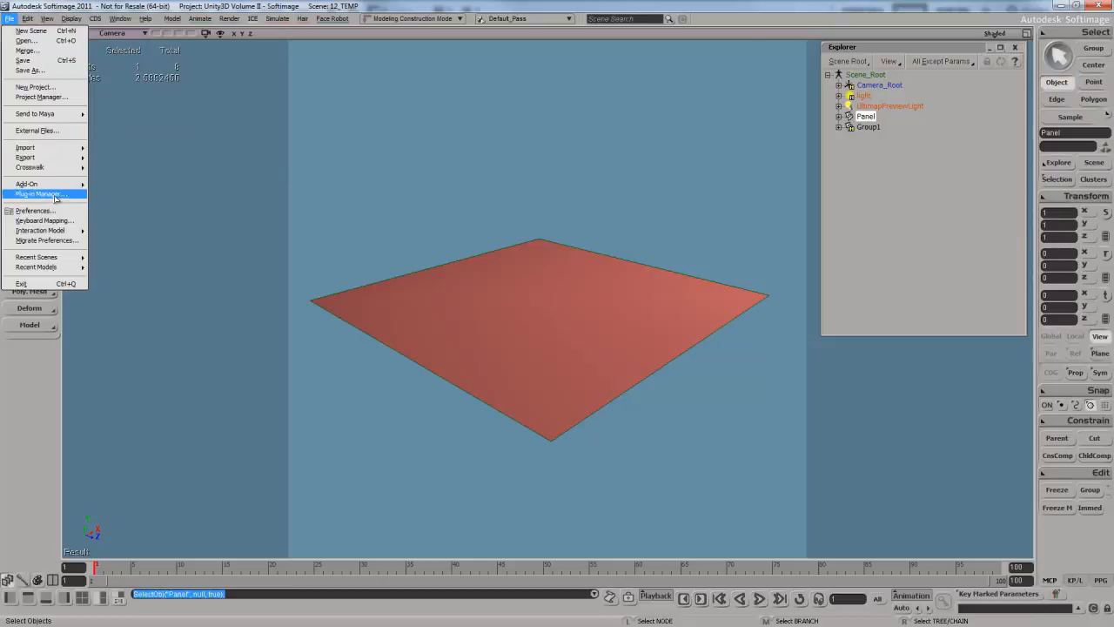
mouse_move(52, 158)
click(122, 231)
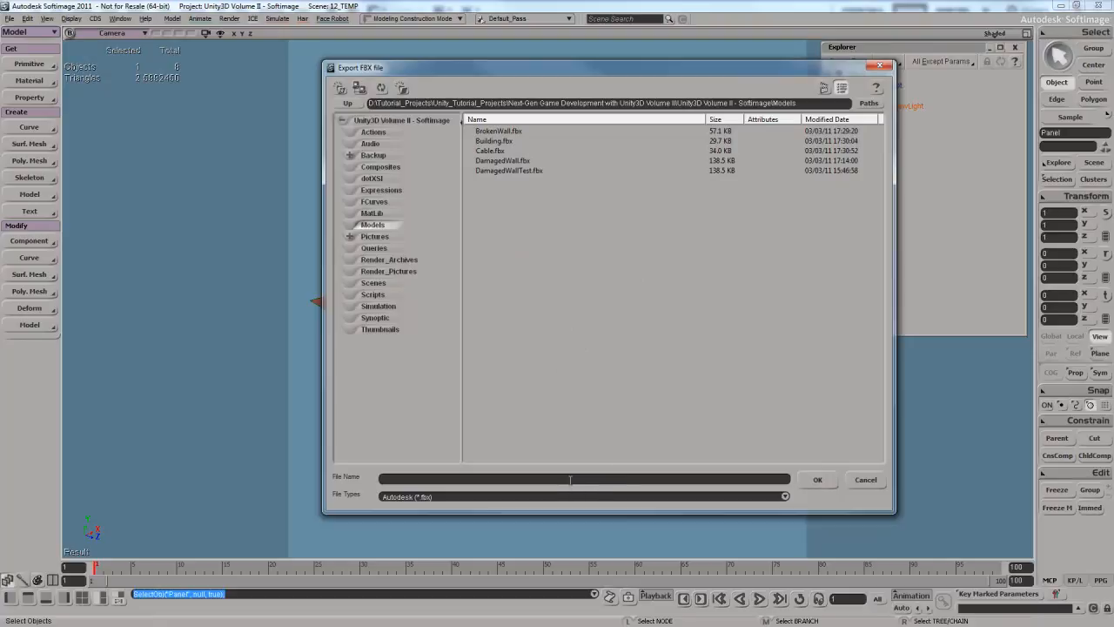
text(Panel)
key(Return)
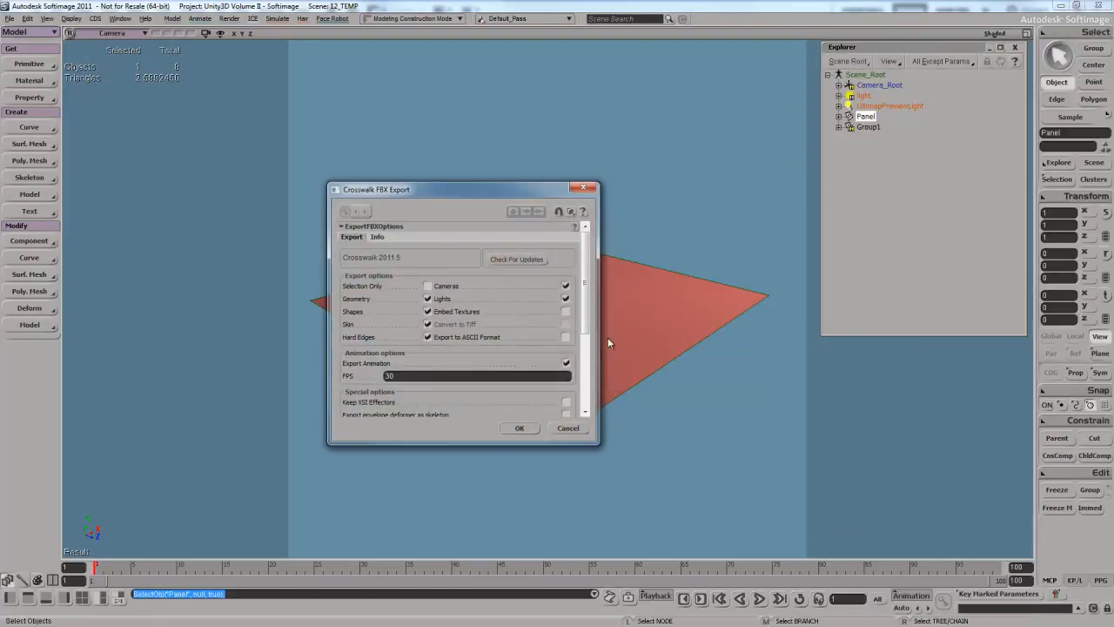
- Restrict the FBX export to the selection only, exclude cameras and lights, and run the export
mouse_move(586, 269)
mouse_down()
mouse_move(591, 292)
mouse_move(593, 250)
mouse_up()
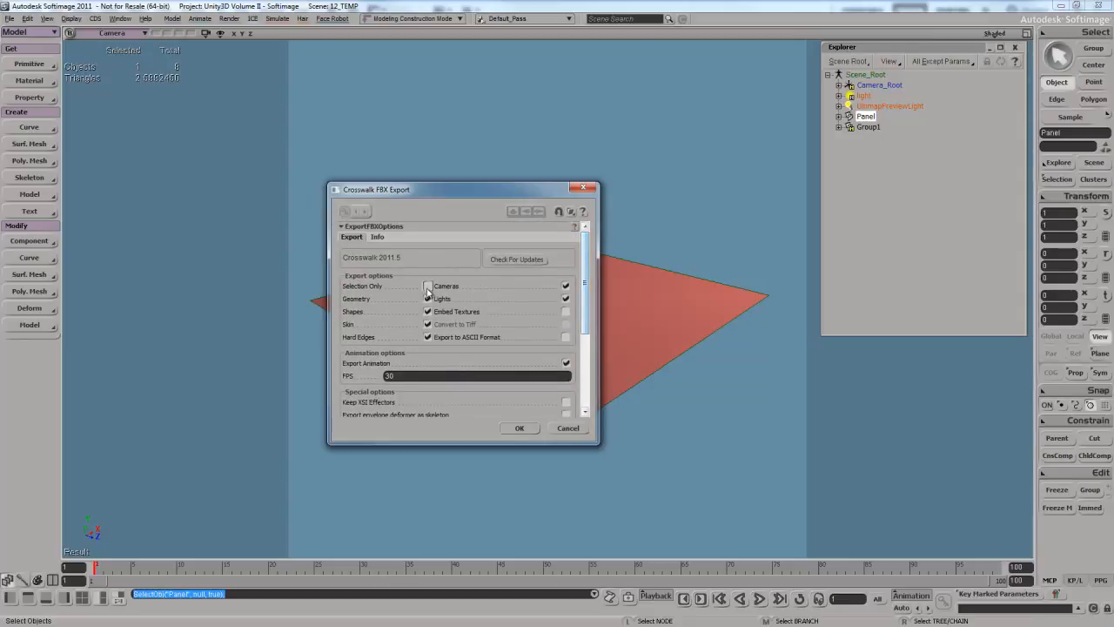
click(427, 286)
drag(501, 187, 509, 104)
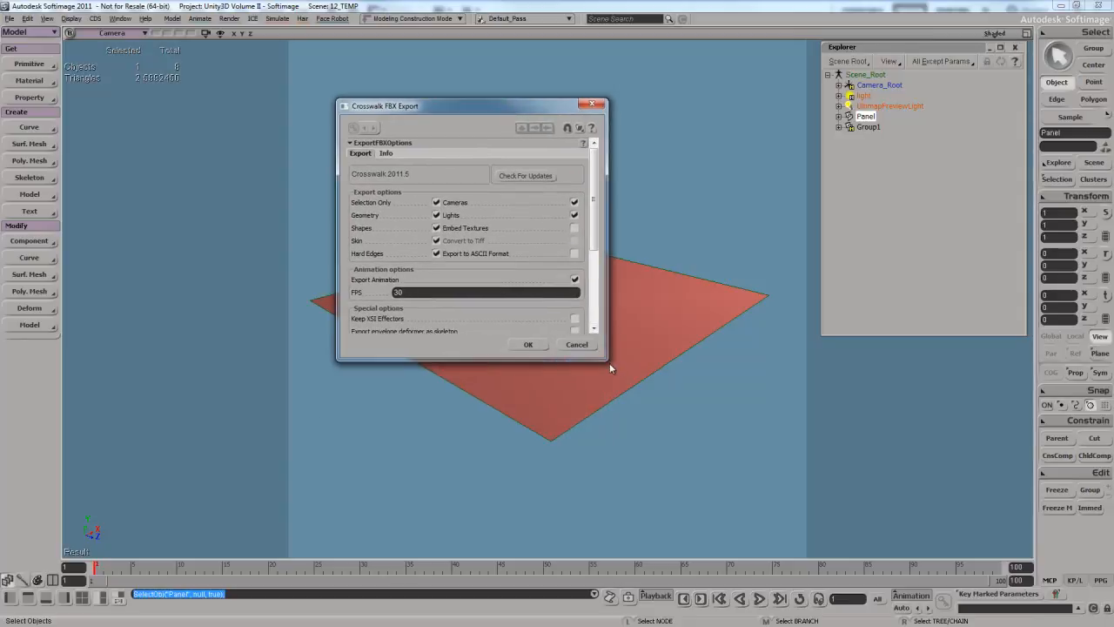
drag(609, 362, 779, 512)
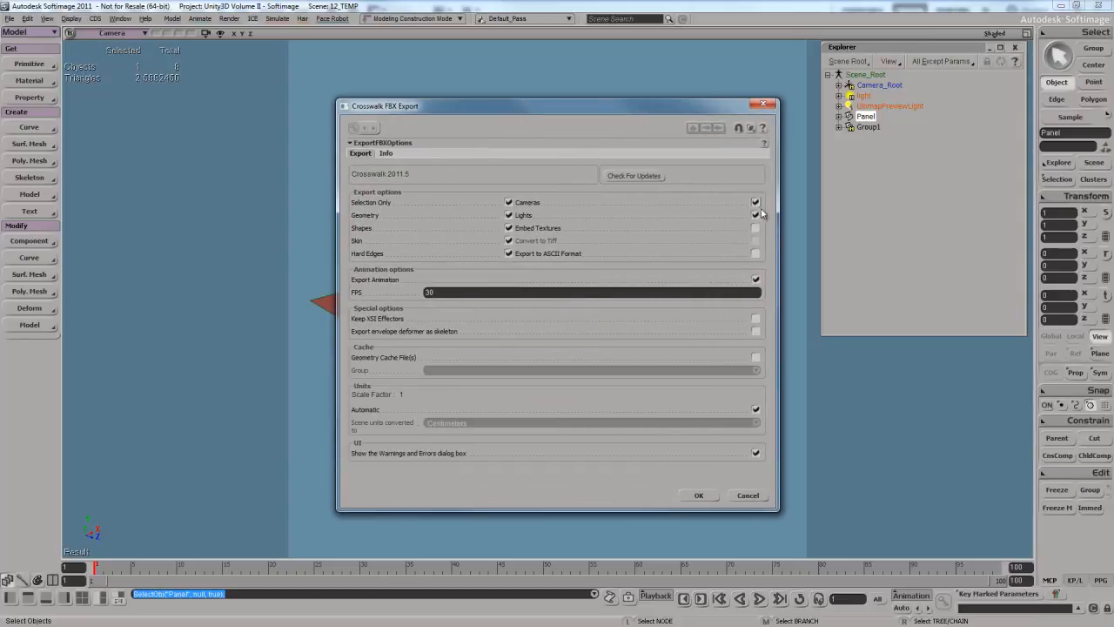
click(755, 214)
click(756, 202)
click(699, 495)
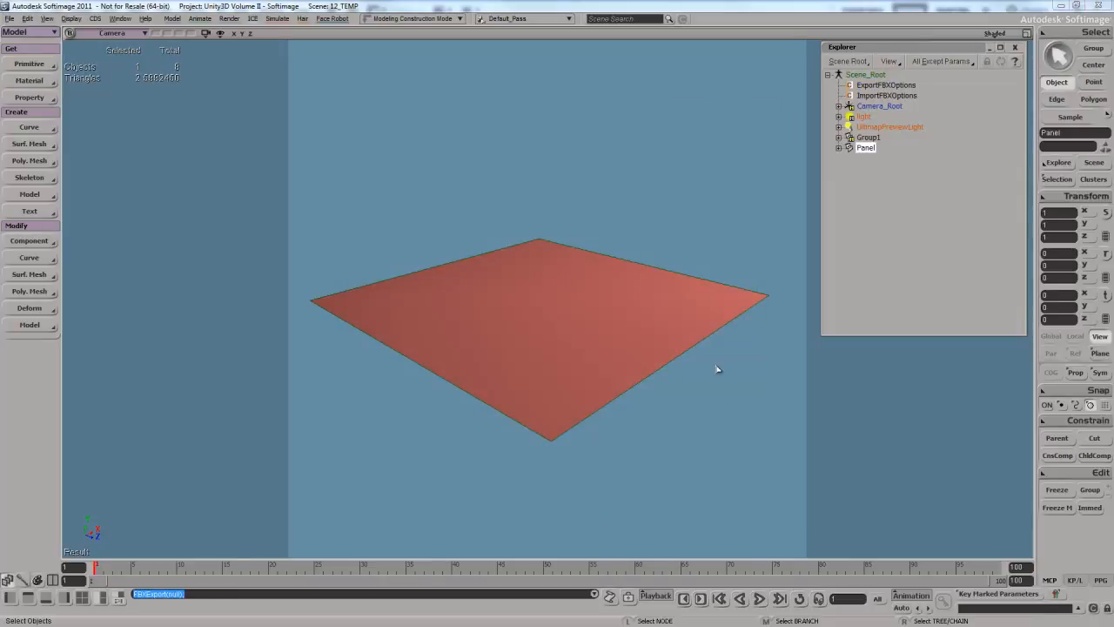
- Check the exported FBX files in the project's Models folder, showing their full names, and close the file browser
key(5)
drag(653, 71, 601, 62)
click(455, 199)
double_click(461, 200)
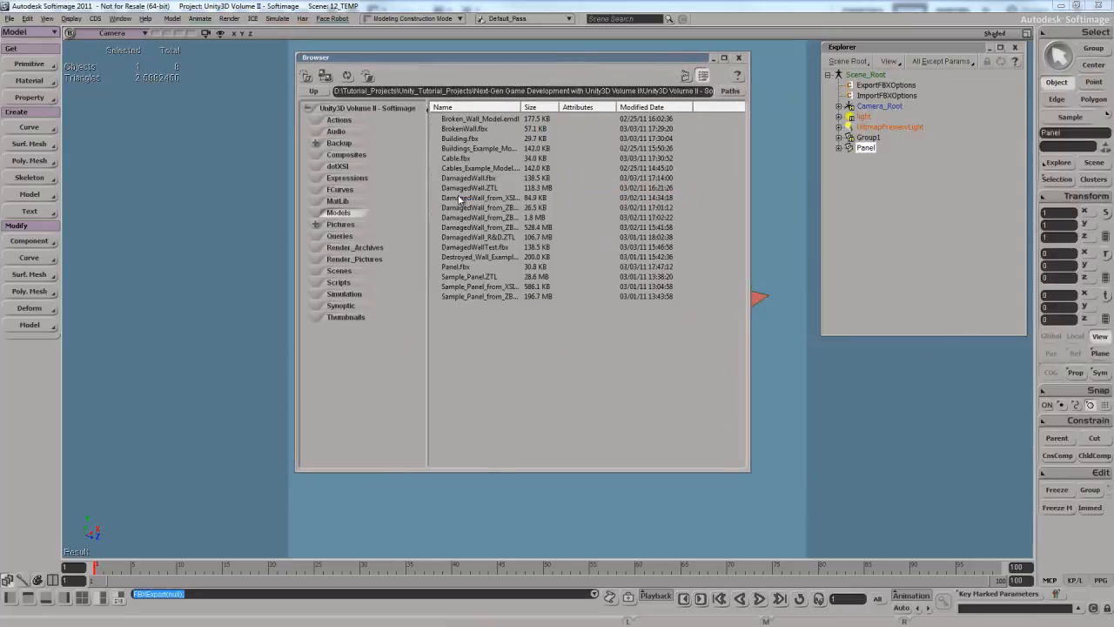
double_click(520, 106)
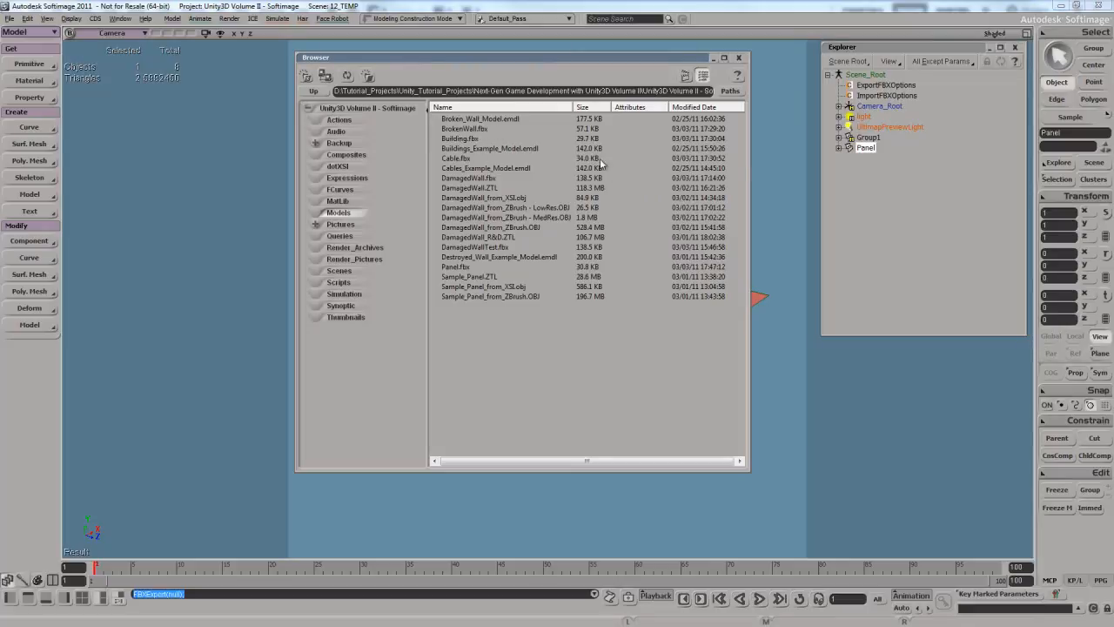
click(739, 57)
click(738, 58)
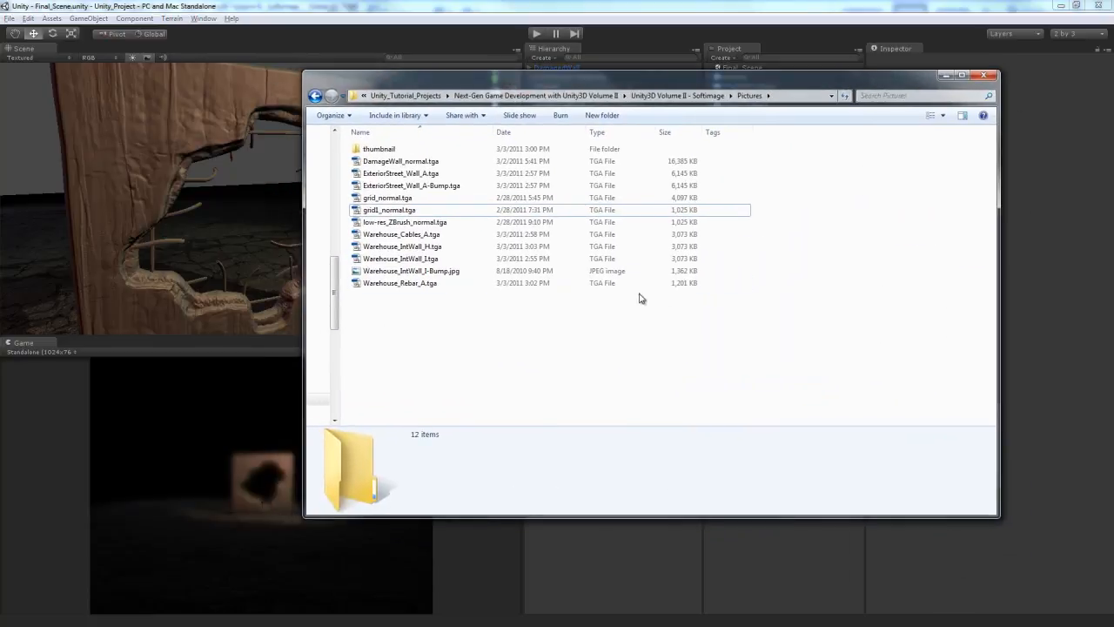
- Import BrokenWall.fbx, Building.fbx, Cable.fbx and Panel.fbx from the Softimage Models folder into the Meshes folder of the Unity project
click(677, 95)
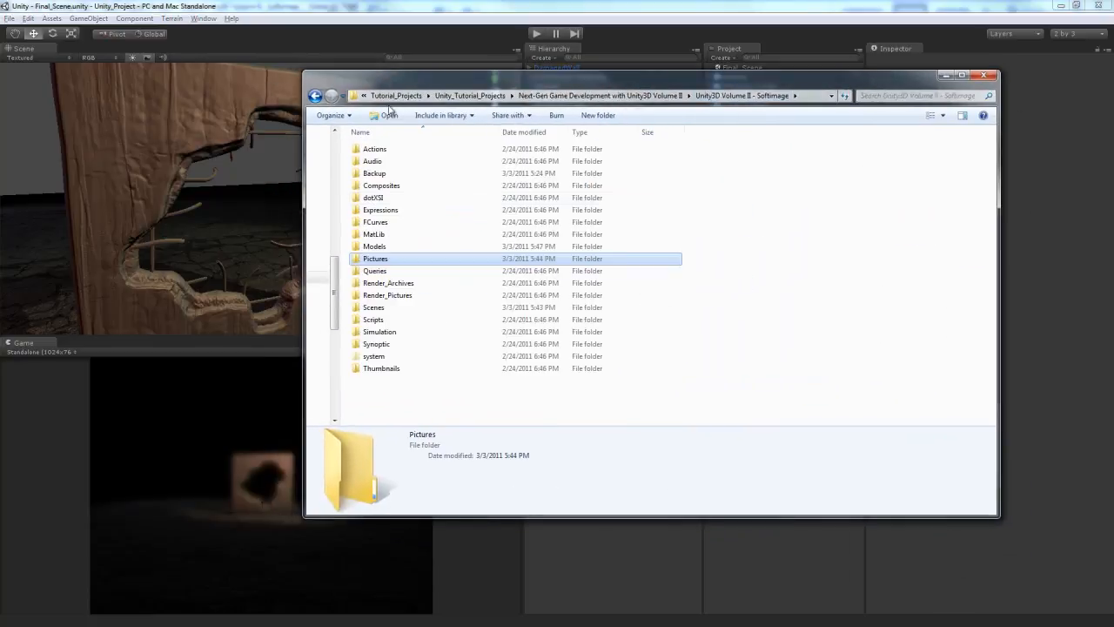
double_click(376, 246)
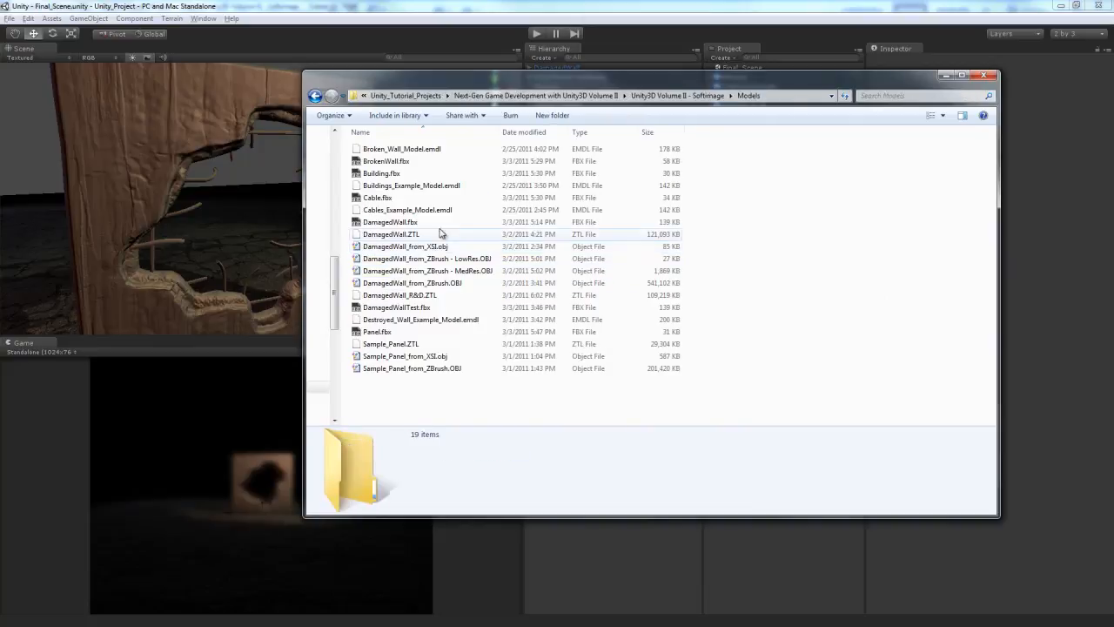
click(397, 162)
ctrl+click(394, 173)
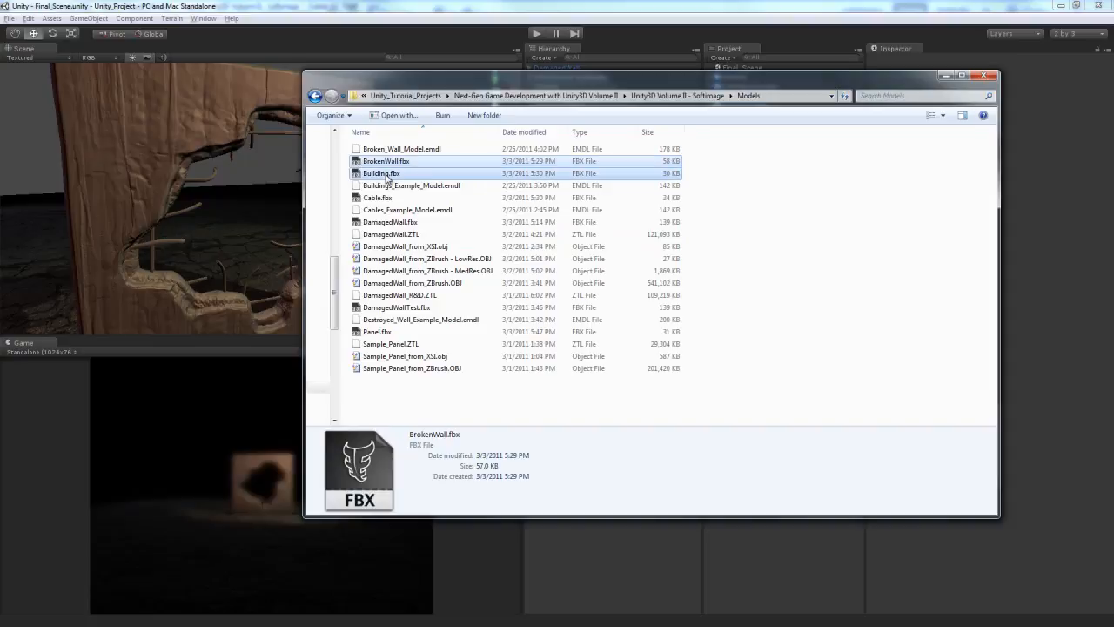
ctrl+click(382, 198)
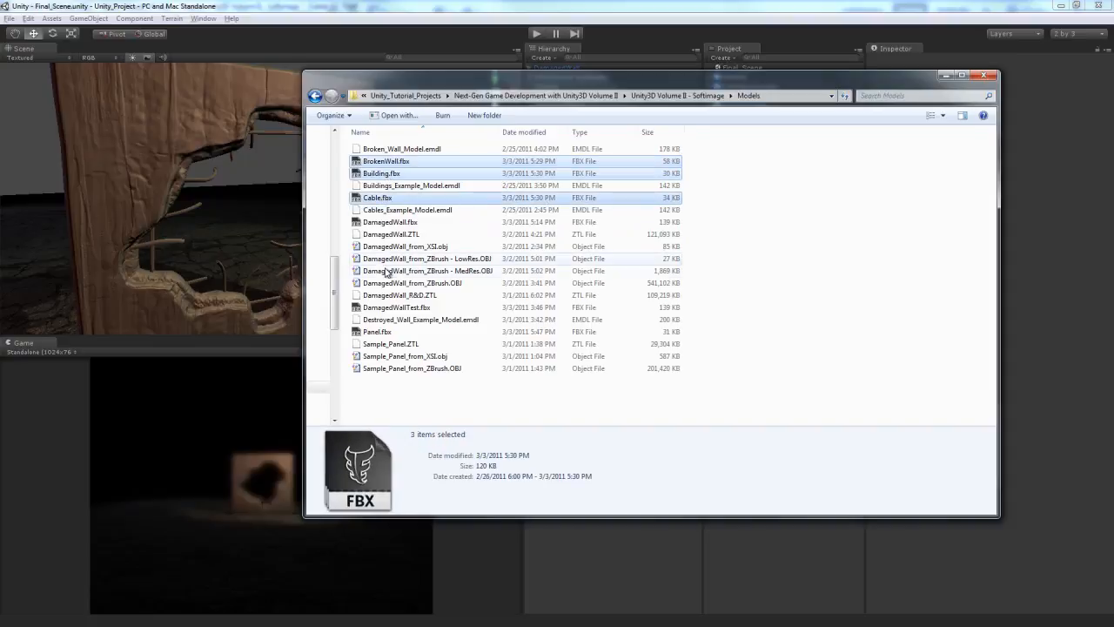
ctrl+click(380, 331)
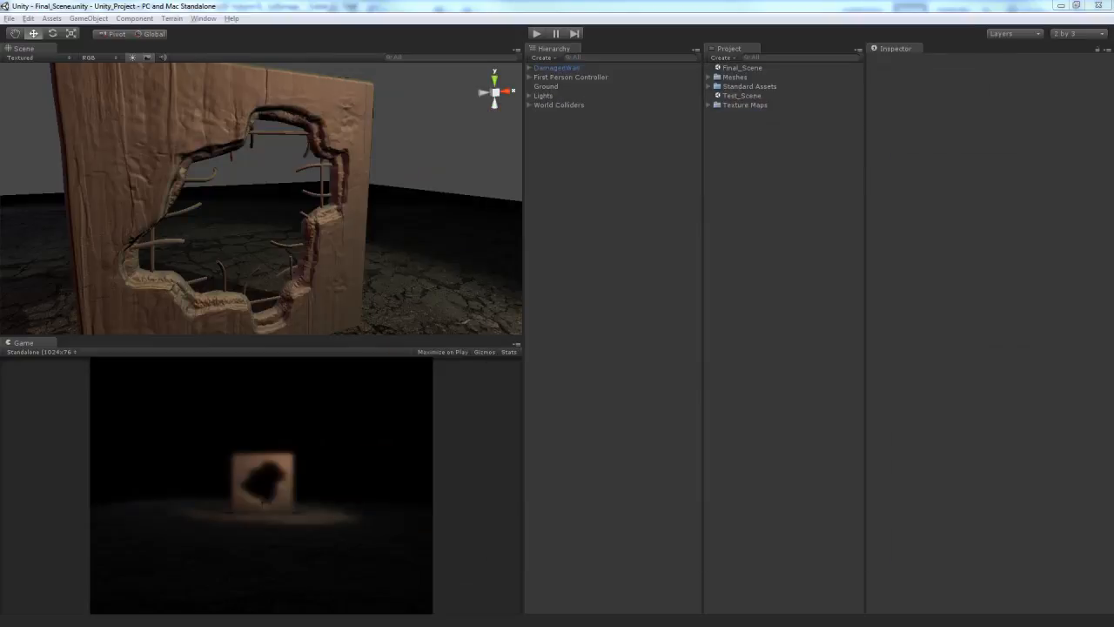
drag(769, 84, 734, 115)
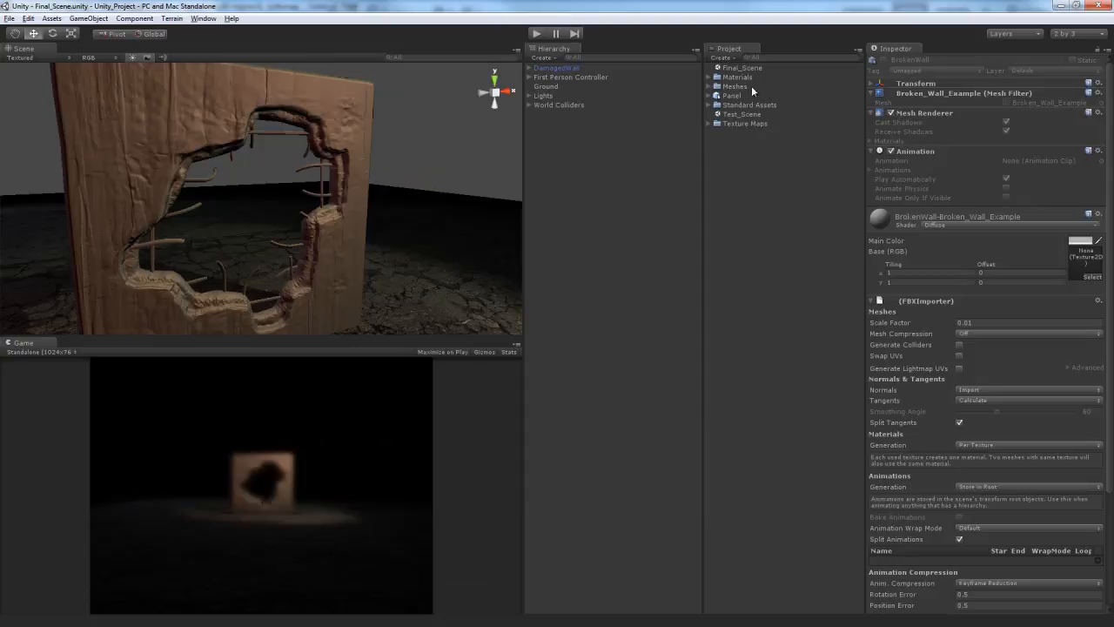
drag(738, 95, 742, 89)
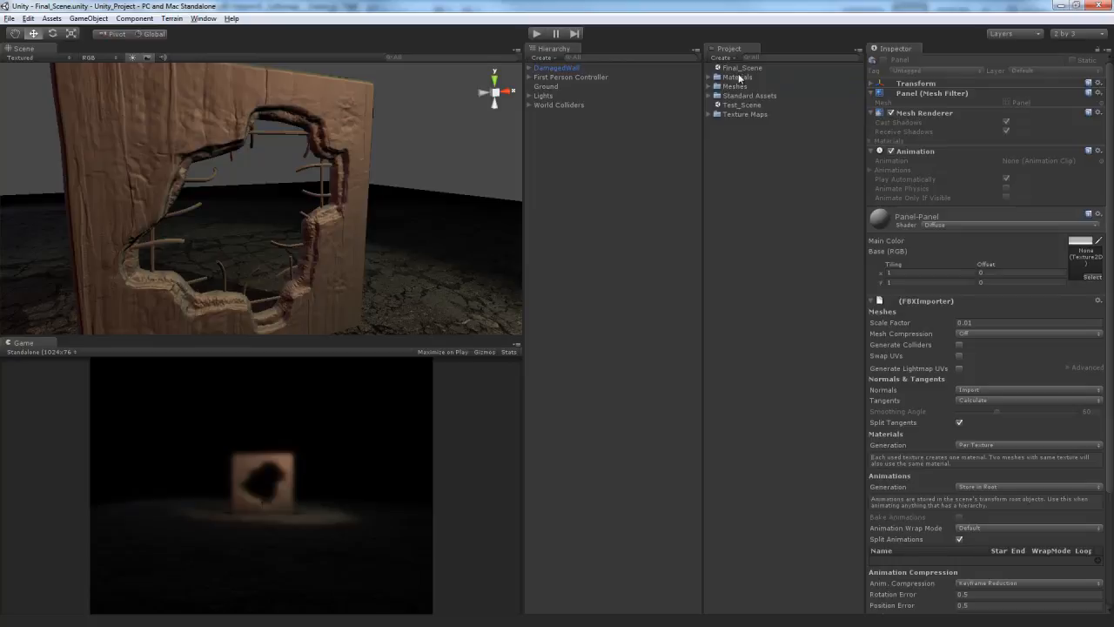
click(738, 77)
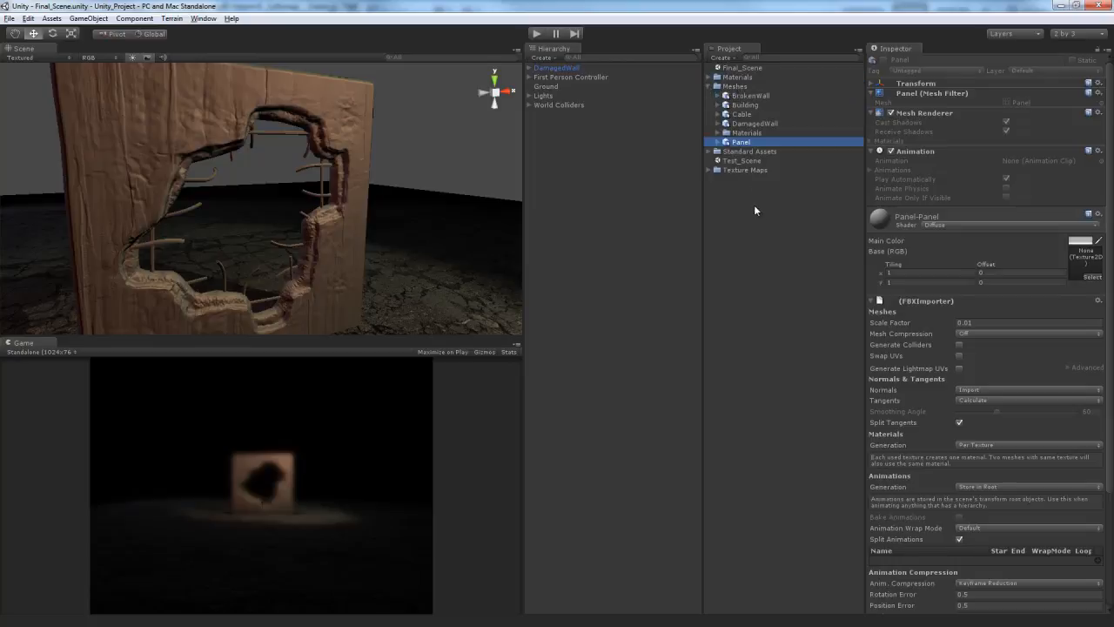
- Set the BrokenWall mesh's import scale factor to 1 and apply it
click(745, 105)
click(748, 95)
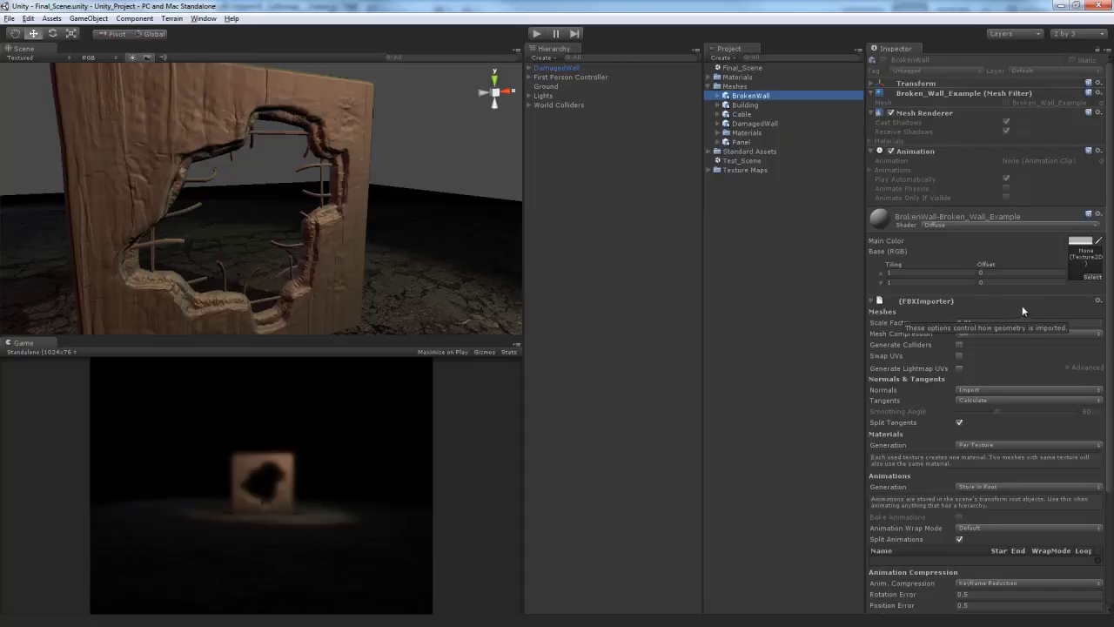
click(990, 320)
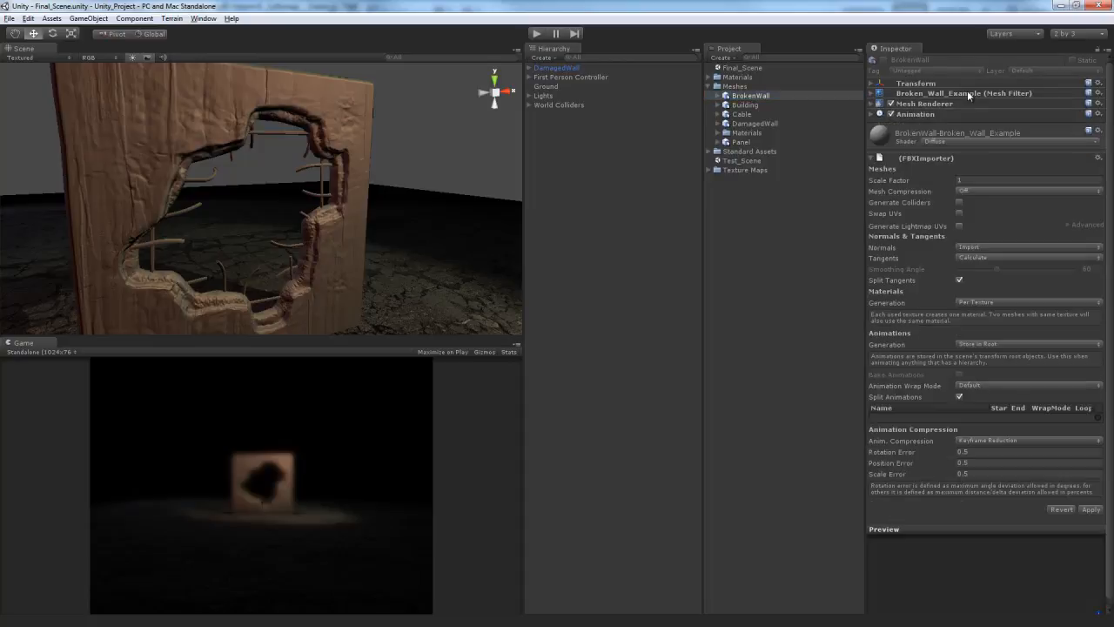
click(1092, 510)
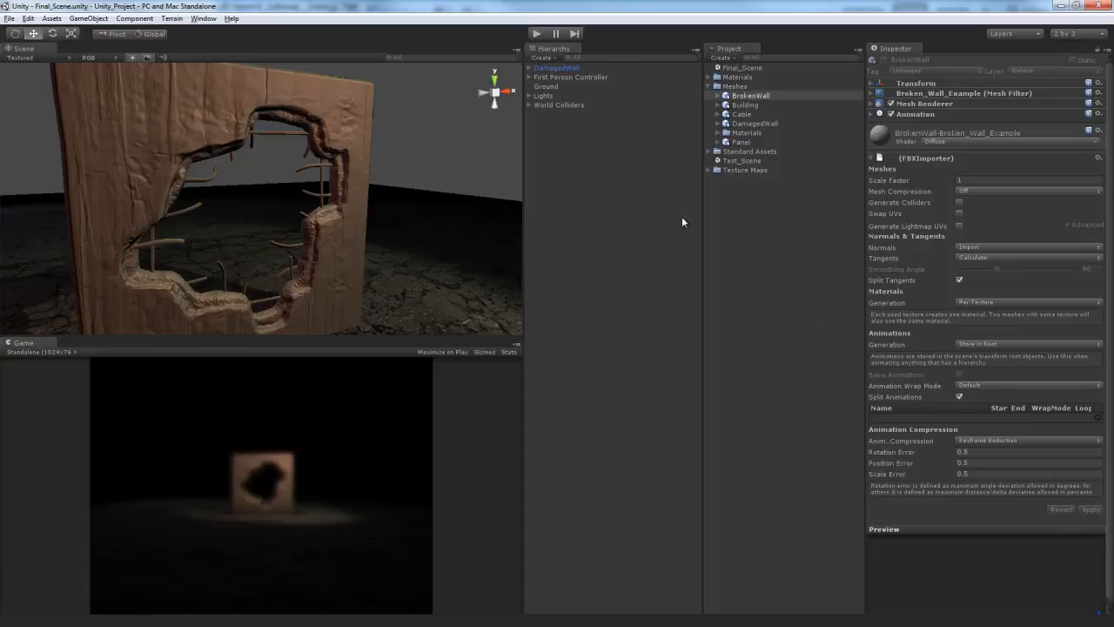
- Set the Building mesh's import scale factor to 1 and check the import settings of the other meshes
click(745, 104)
click(990, 180)
text(1)
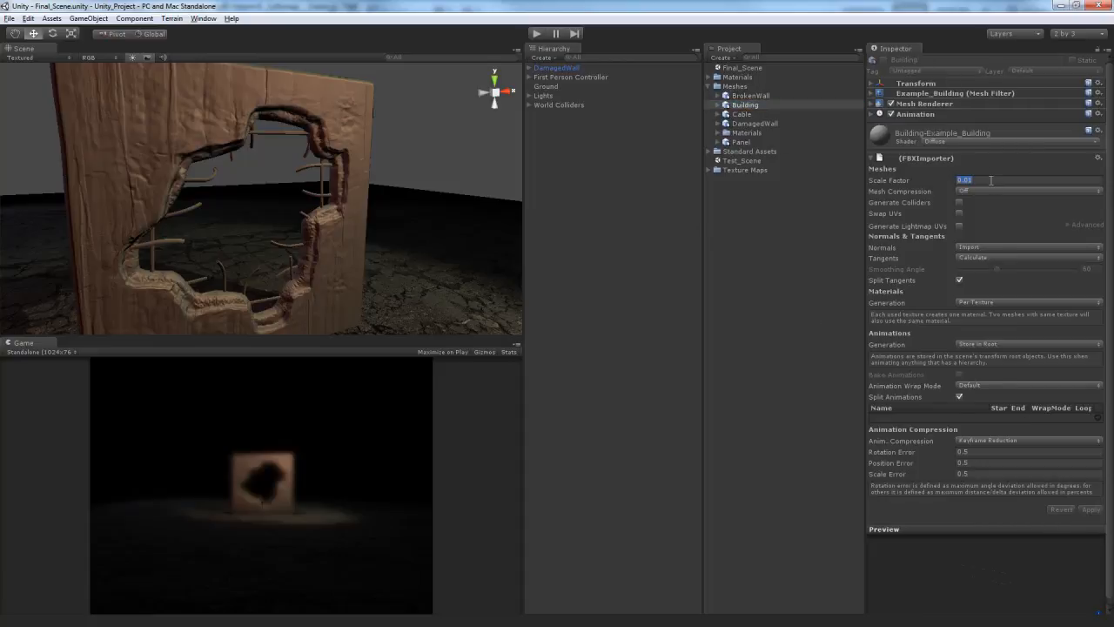
click(747, 114)
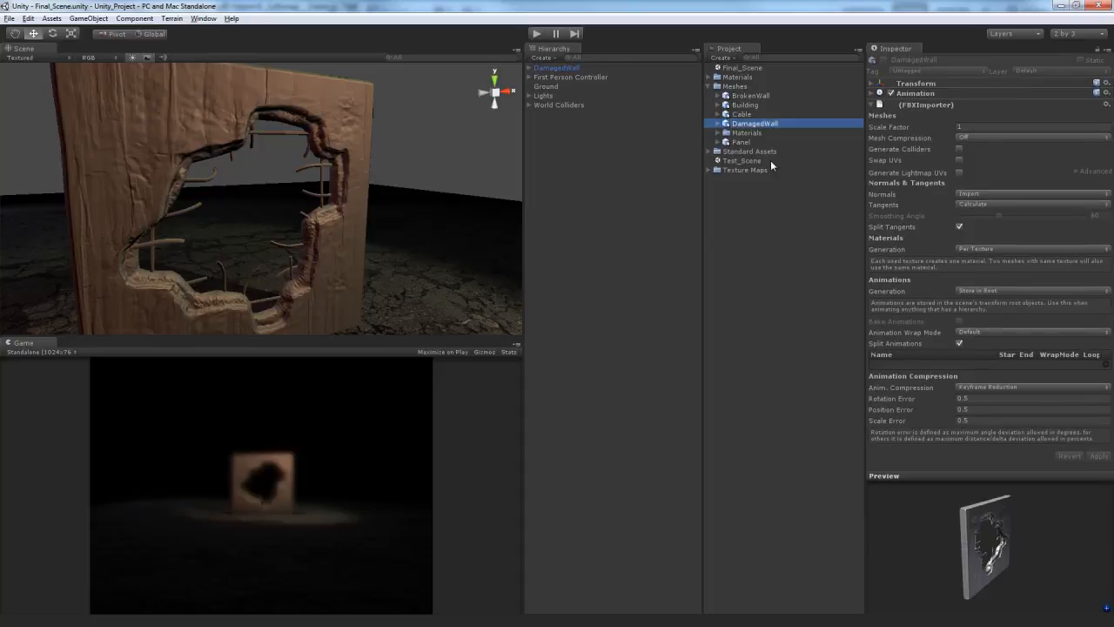
click(753, 98)
click(753, 114)
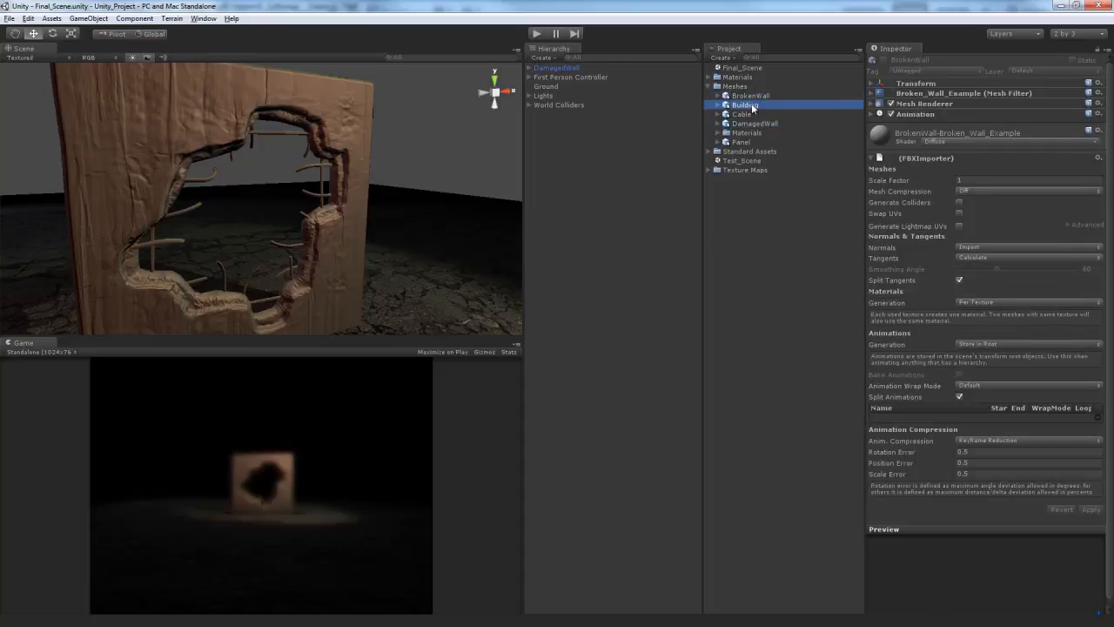
- Set the Panel mesh's import scale factor to 1 and apply it
click(744, 141)
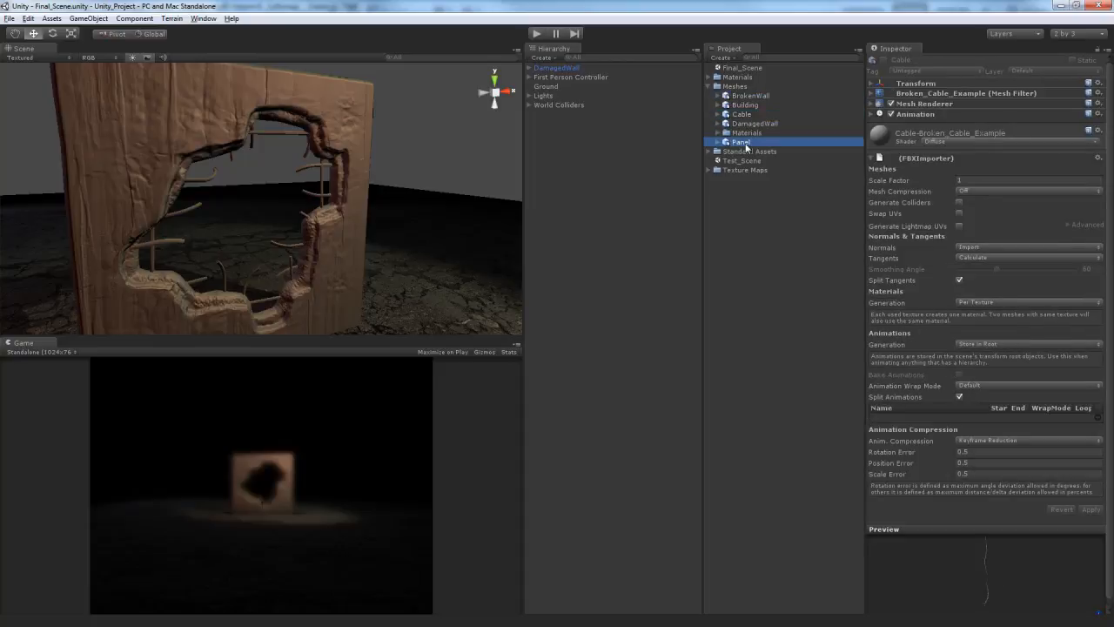
click(984, 180)
text(1)
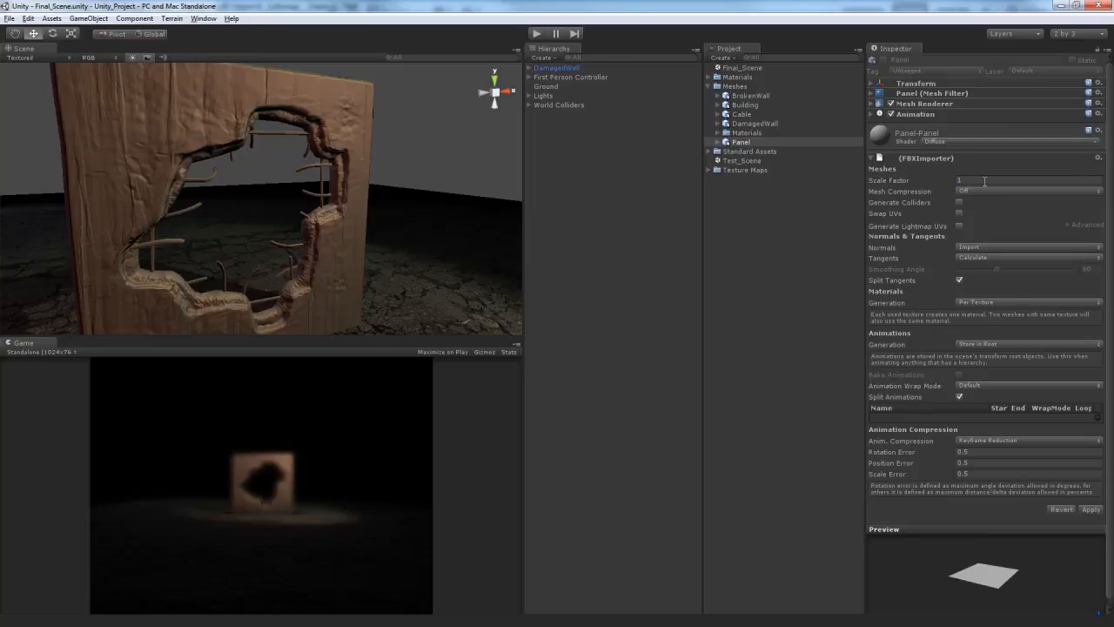
click(1089, 509)
- Import the Warehouse cables, IntWall_H, IntWall_I, IntWall_I-Bump and rebar textures from the Softimage Pictures folder into Texture Maps
click(708, 86)
click(708, 114)
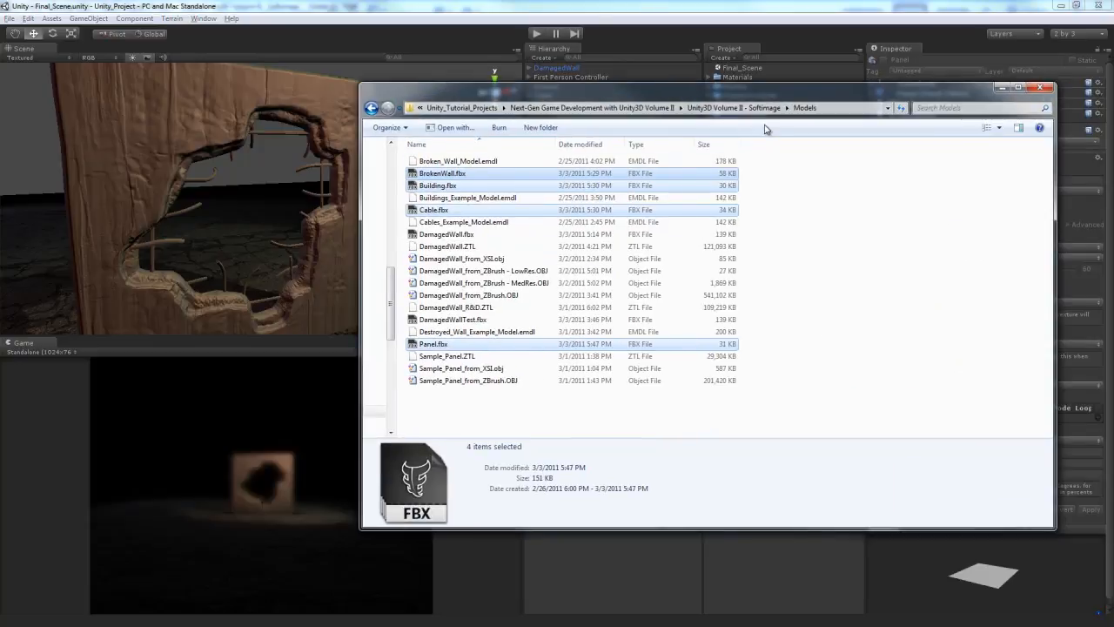
key(BackSpace)
double_click(434, 270)
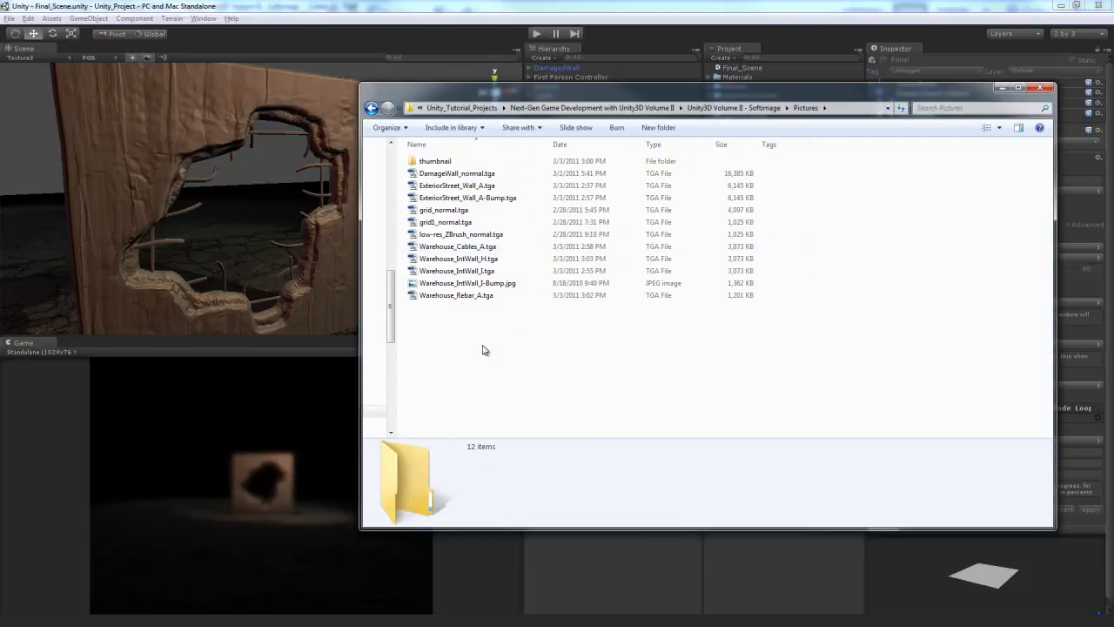
click(478, 297)
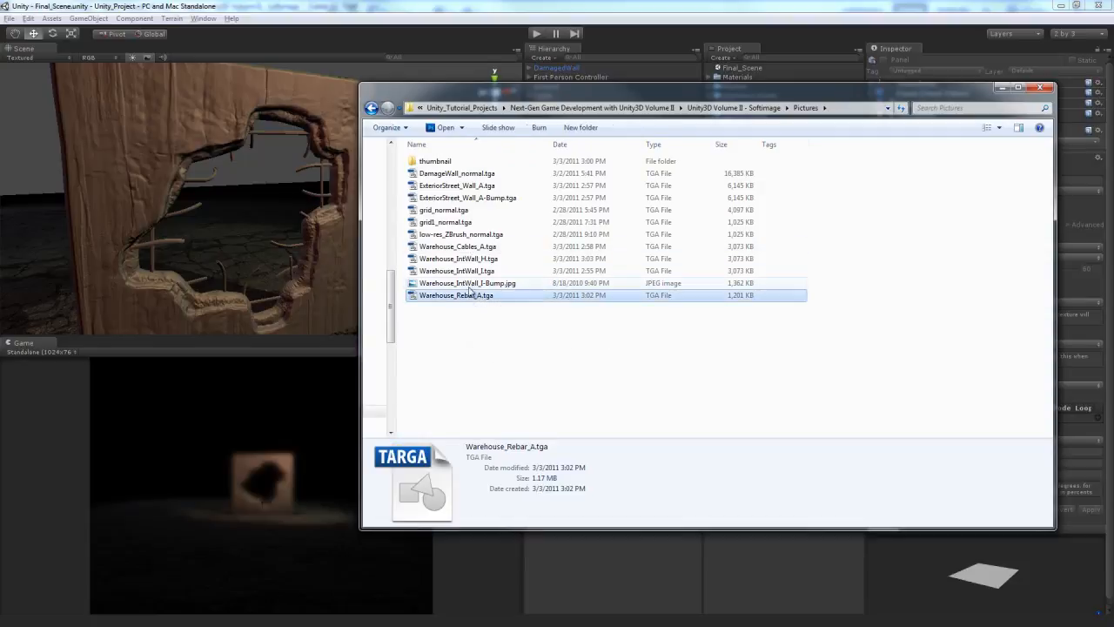
shift+click(471, 248)
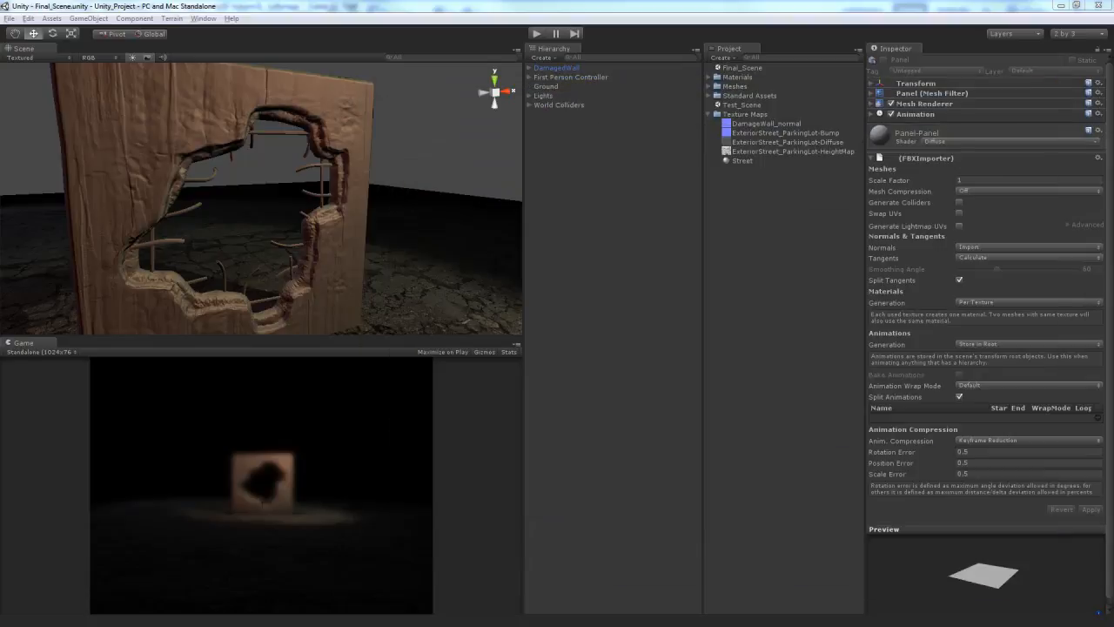
drag(858, 271, 754, 114)
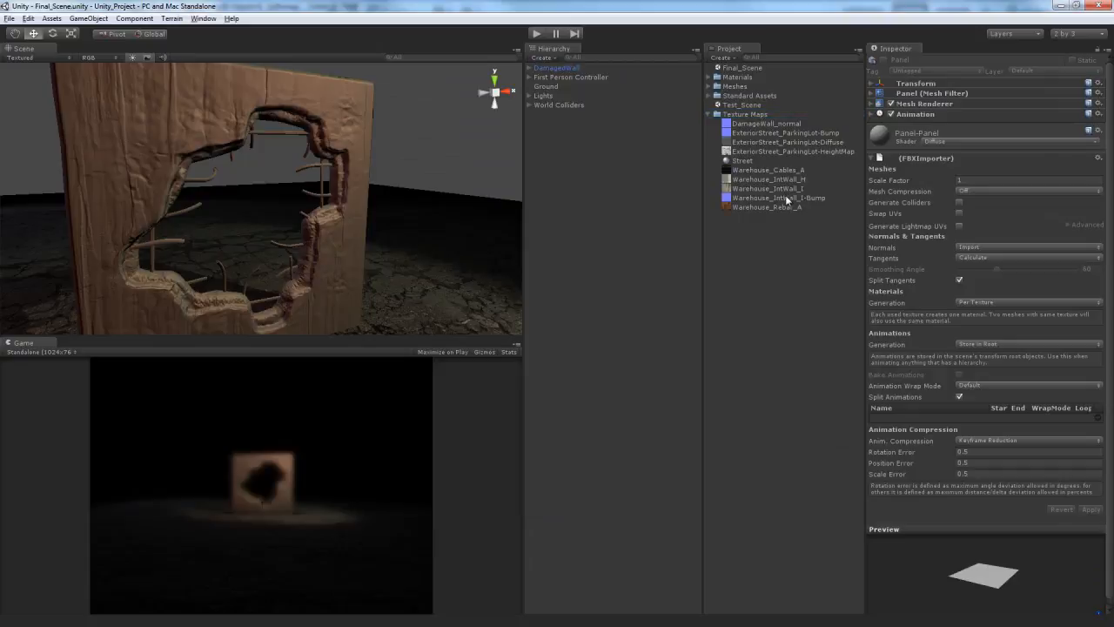
- Set the Warehouse_IntWall_I-Bump texture type to Normal map without generating from greyscale, and apply it
click(785, 196)
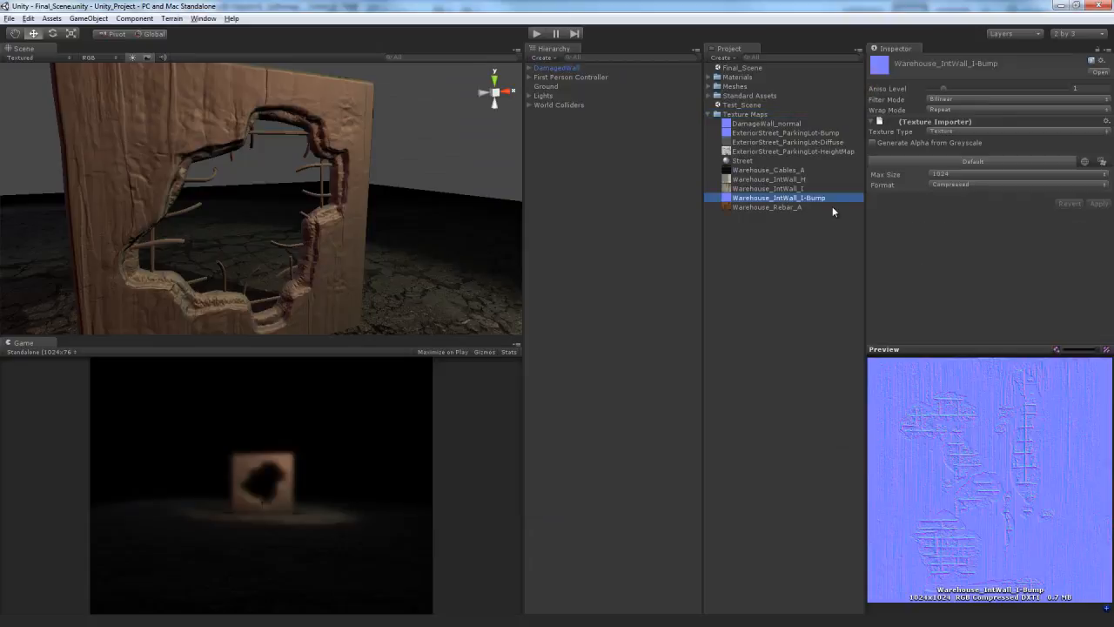
click(987, 130)
click(973, 148)
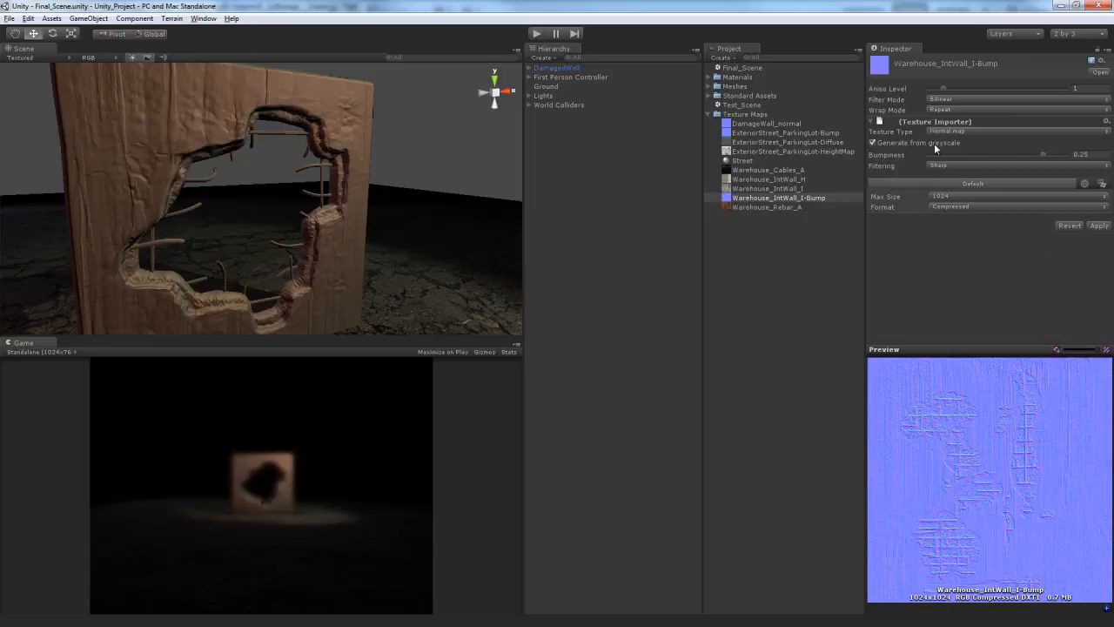
click(941, 143)
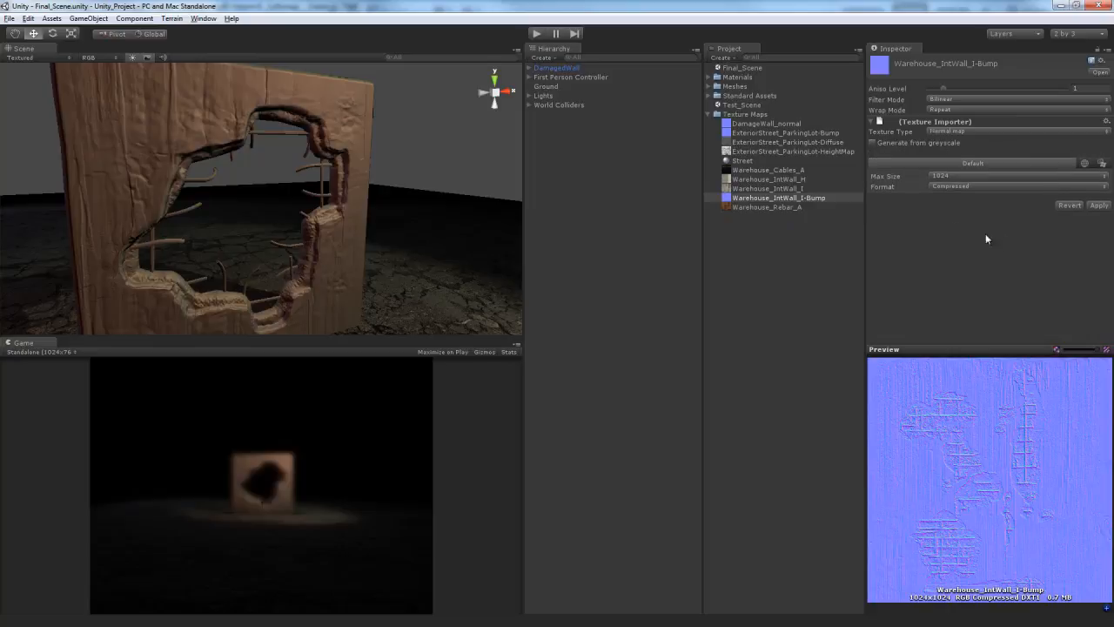
click(1105, 207)
- Delete the Warehouse_IntWall_H texture from the Texture Maps folder
click(787, 188)
click(787, 179)
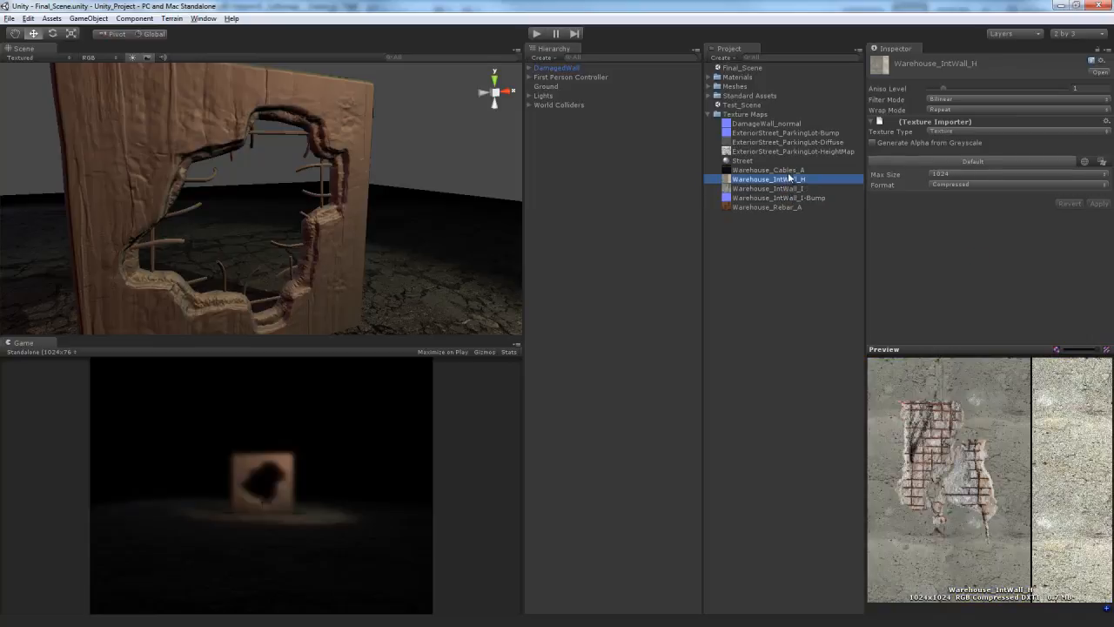
click(789, 172)
click(789, 180)
key(Delete)
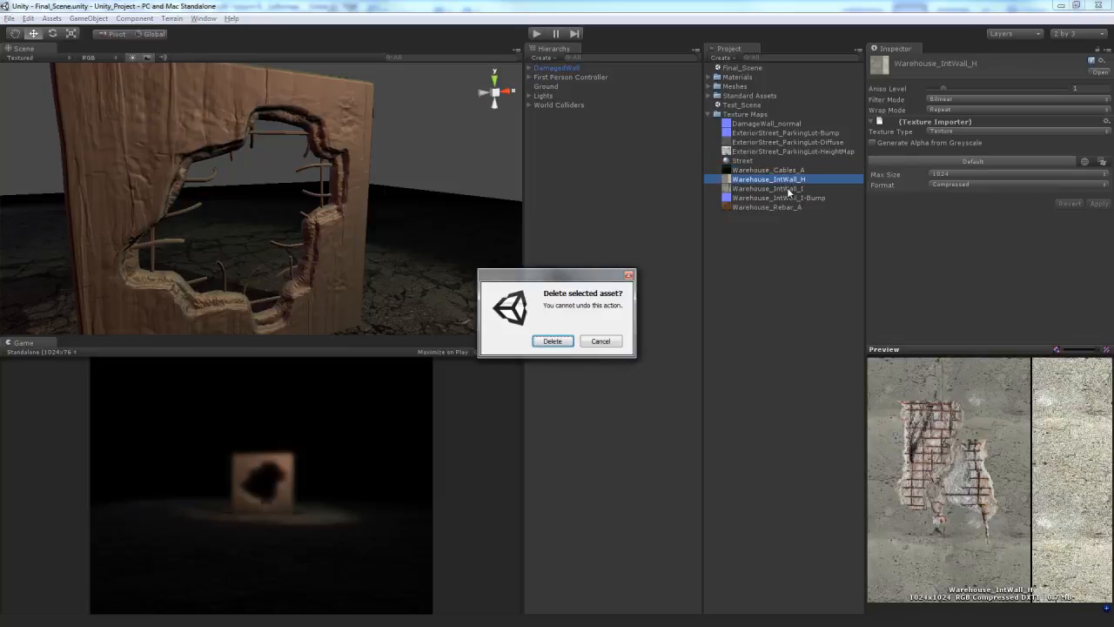
key(Return)
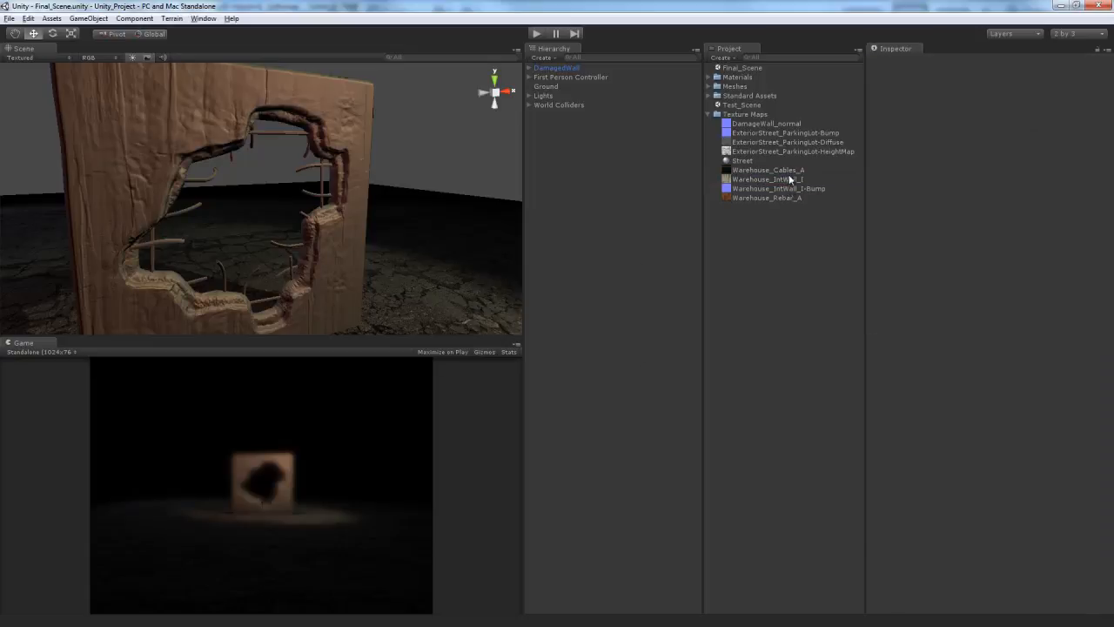
- Delete the Warehouse_Rebar_A texture from the Texture Maps folder
click(789, 172)
click(789, 189)
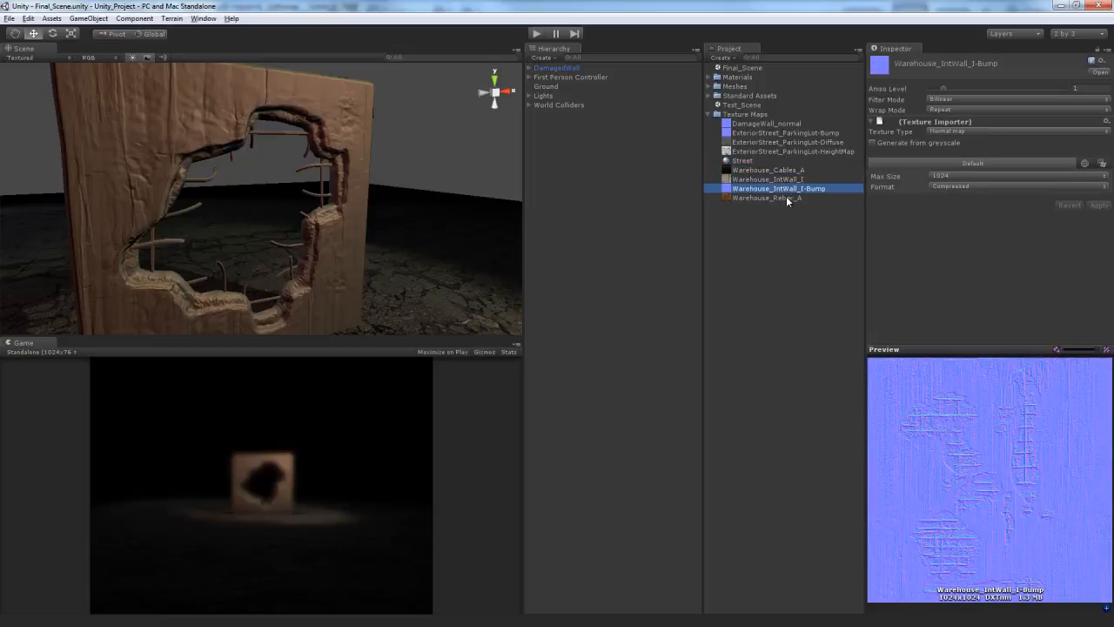
click(787, 199)
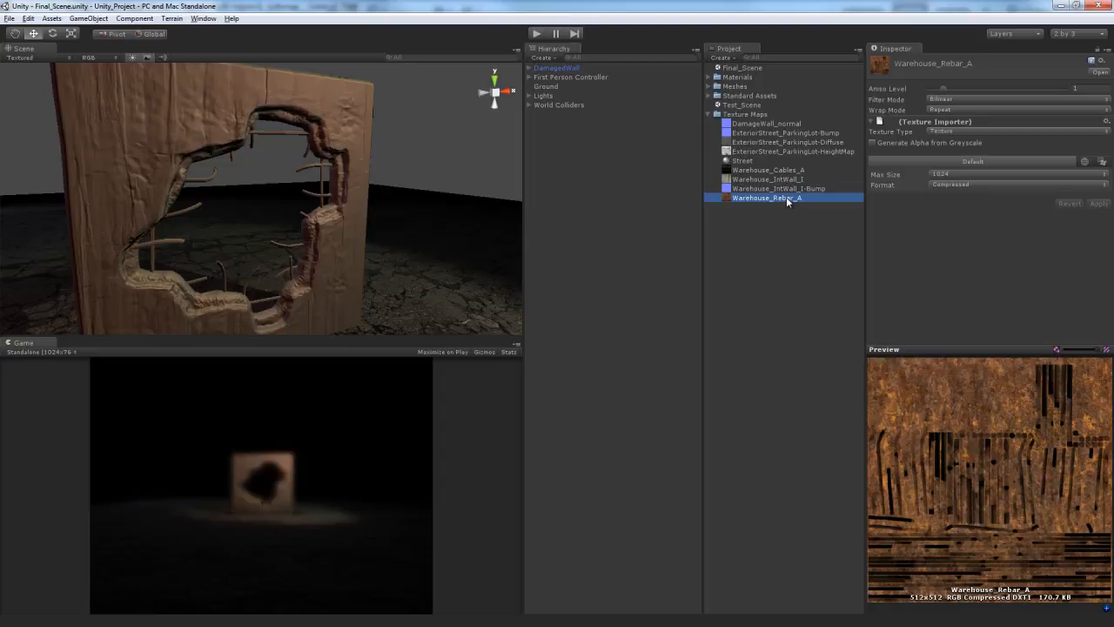
key(Delete)
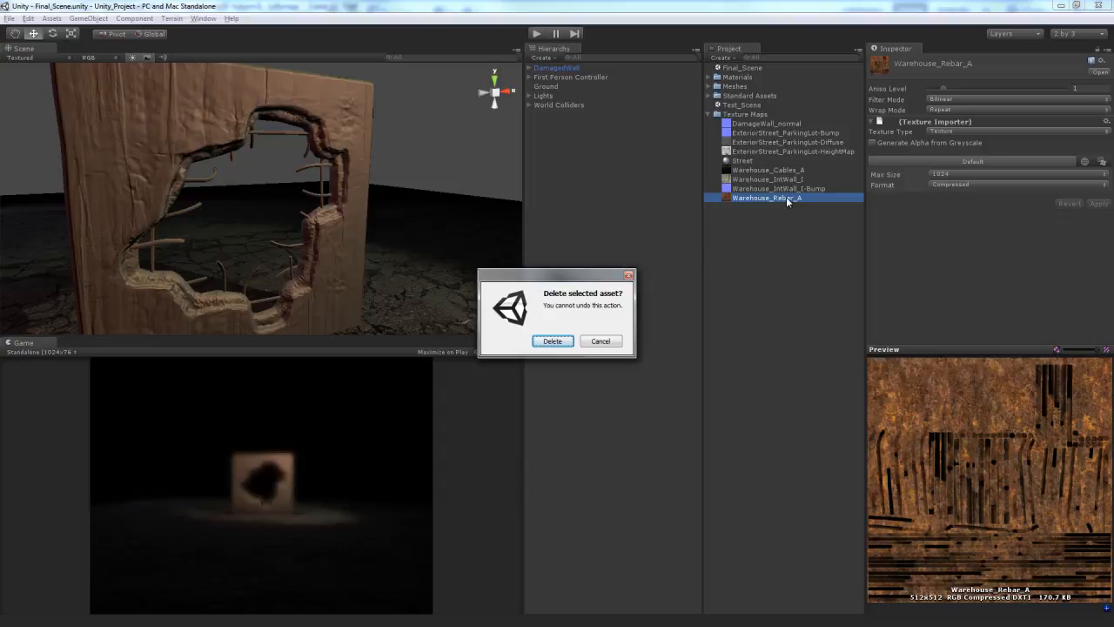
key(Return)
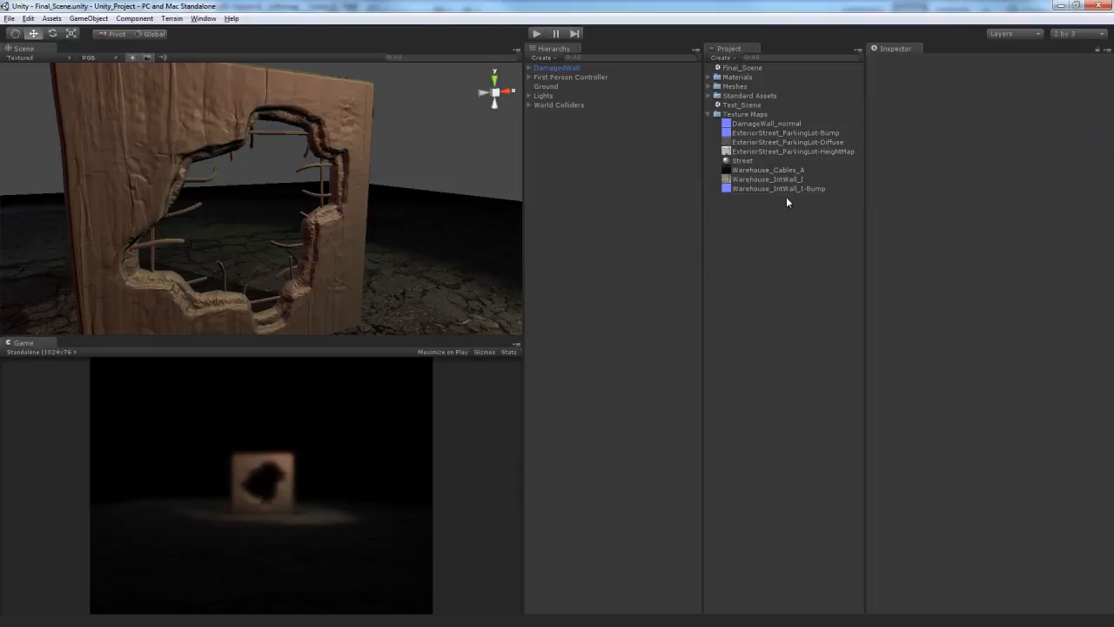
- Import ExteriorStreet_Wall_A.tga and ExteriorStreet_Wall_A-Bump.tga from the Softimage Pictures folder into Texture Maps
key(alt+Tab)
click(758, 171)
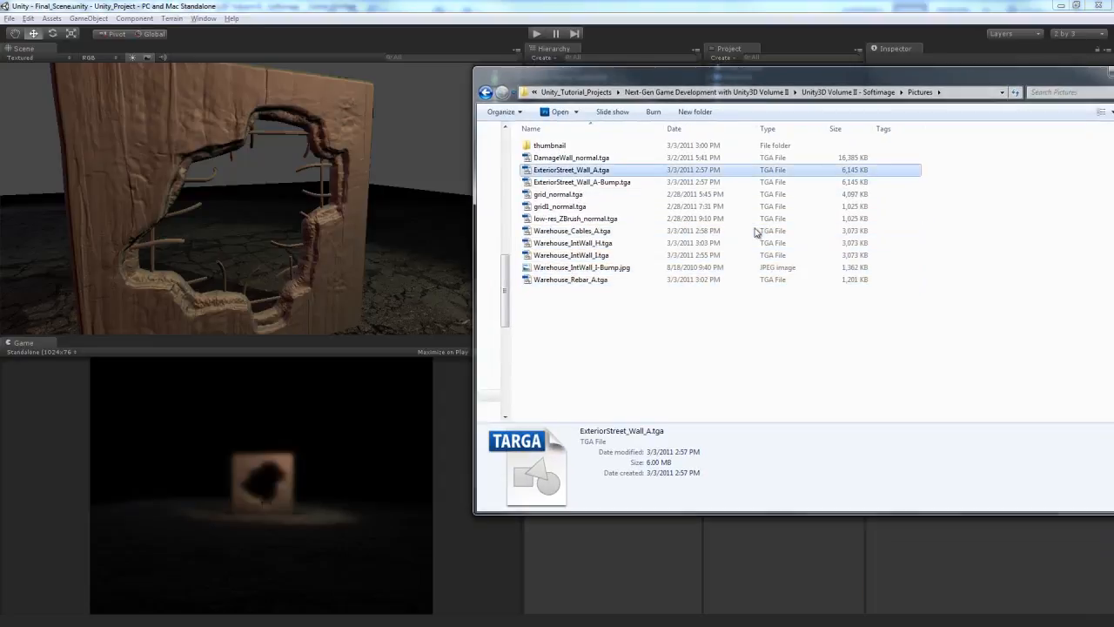
ctrl+click(755, 182)
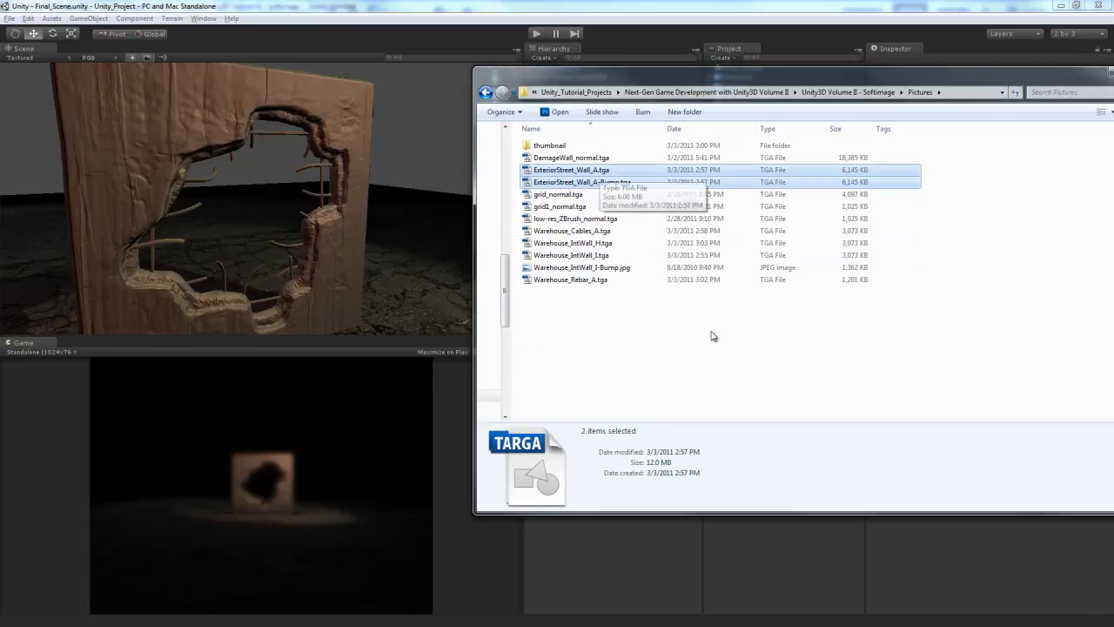
click(324, 453)
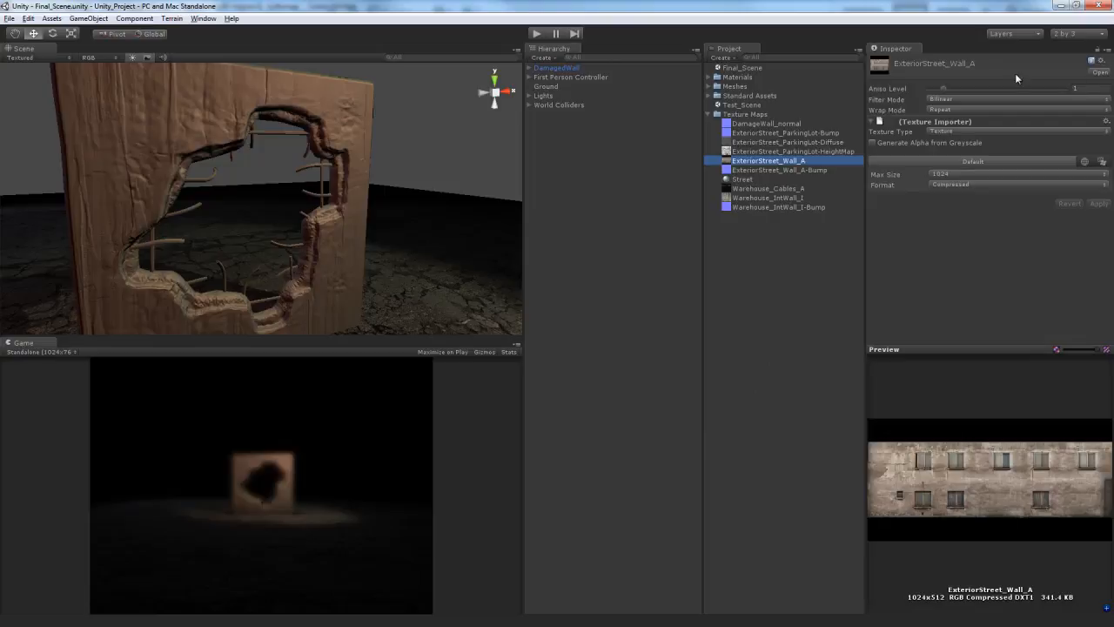
- Set ExteriorStreet_Wall_A-Bump to the Normal map type without generating from greyscale, with a max size of 2048
key(Down)
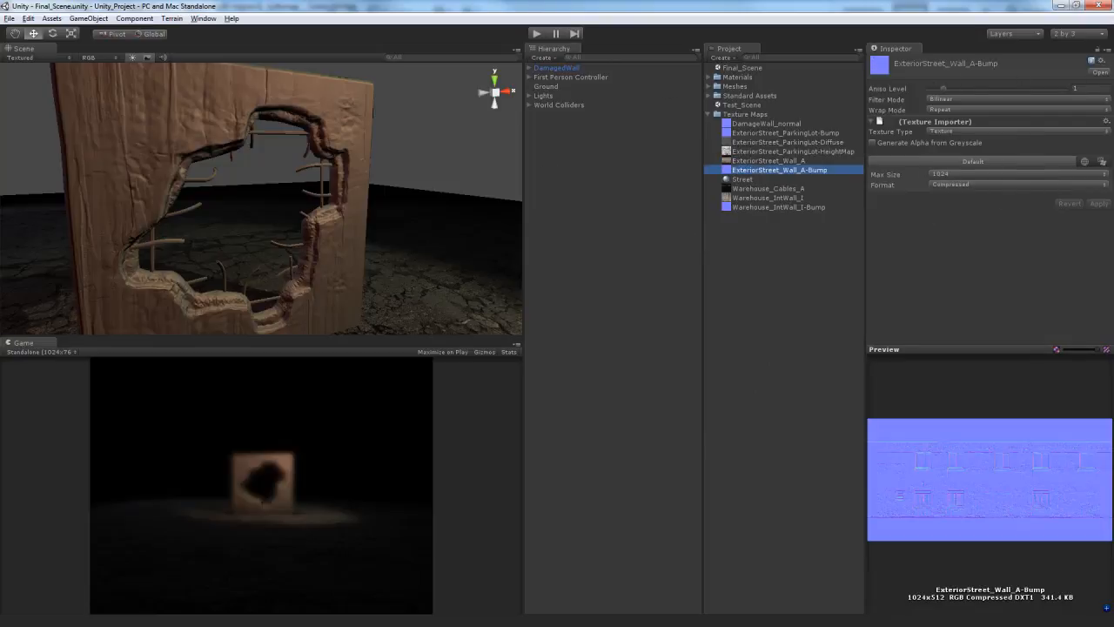
click(993, 131)
click(991, 147)
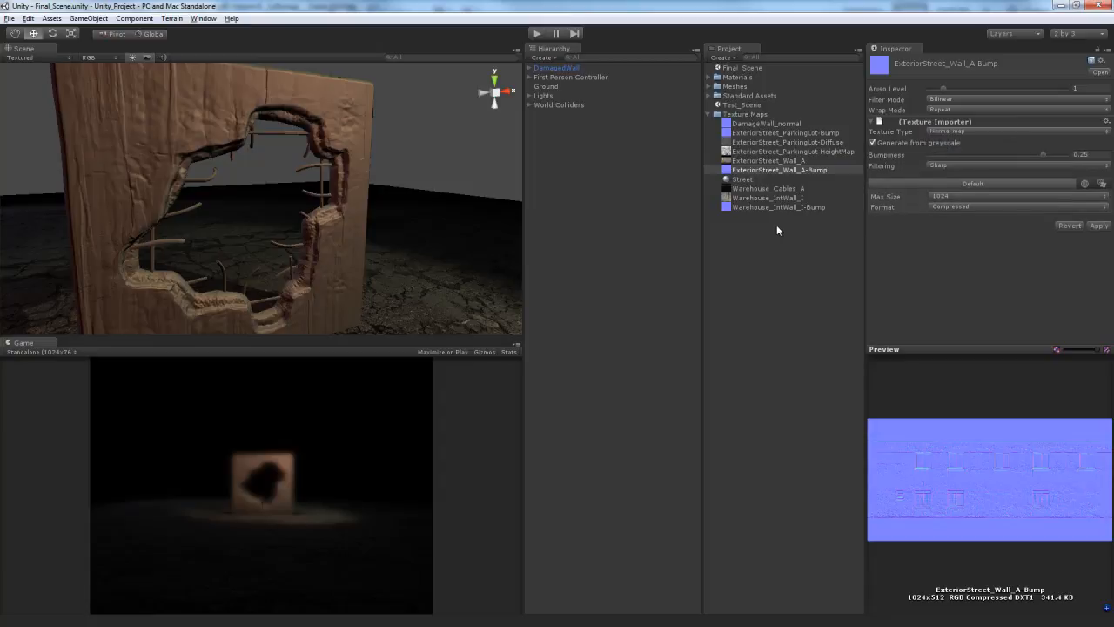
click(964, 175)
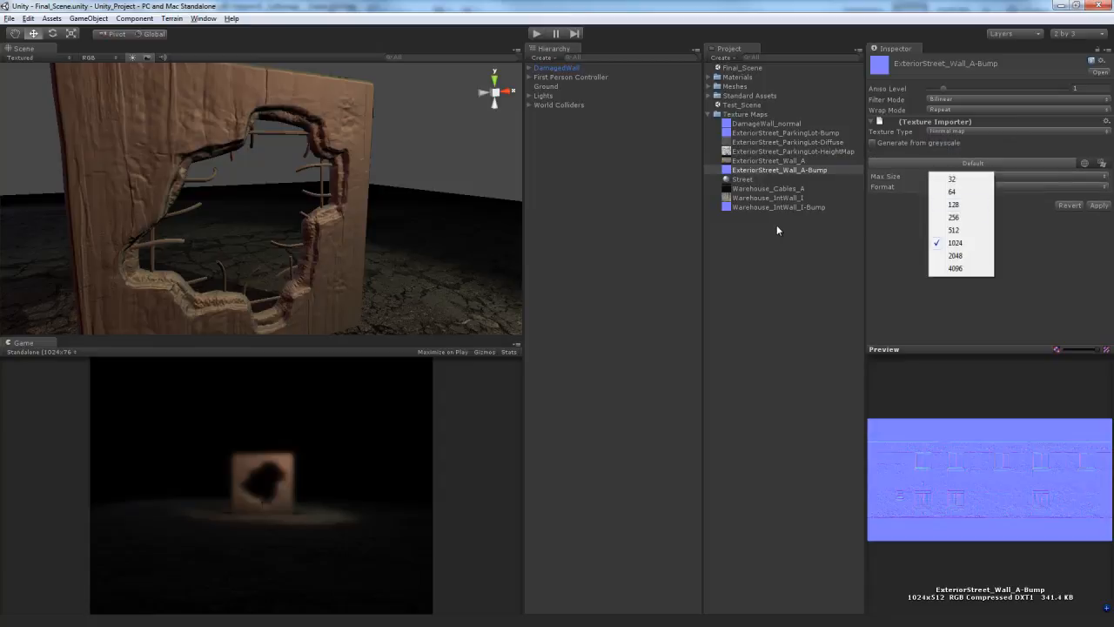
click(960, 256)
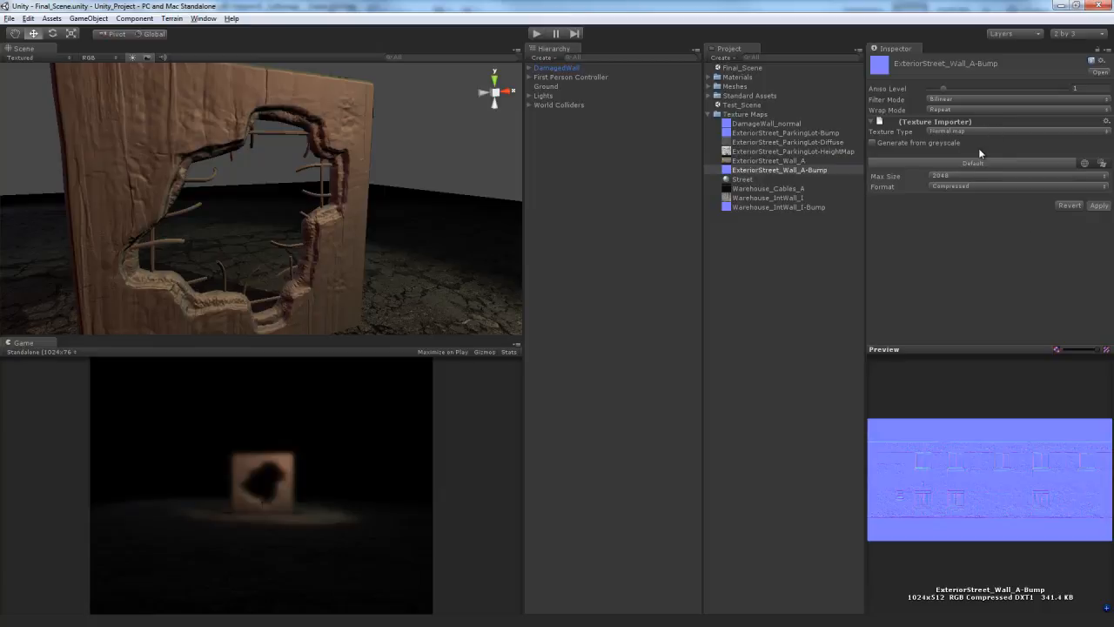
- Set the ExteriorStreet_Wall_A texture's max size to 2048 and apply it
key(Up)
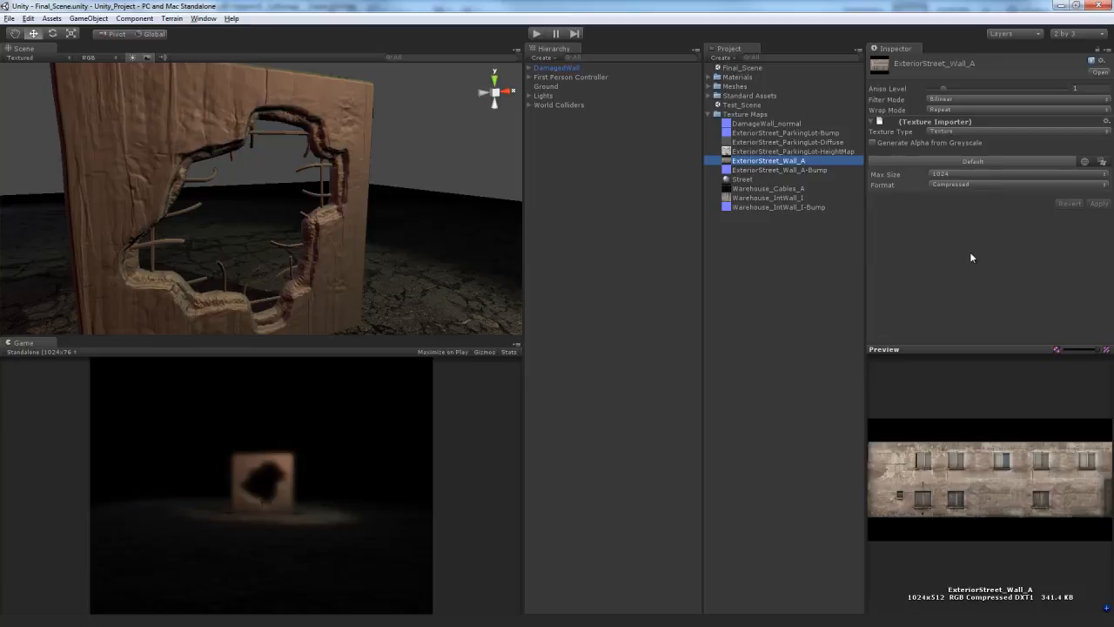
click(971, 175)
click(954, 253)
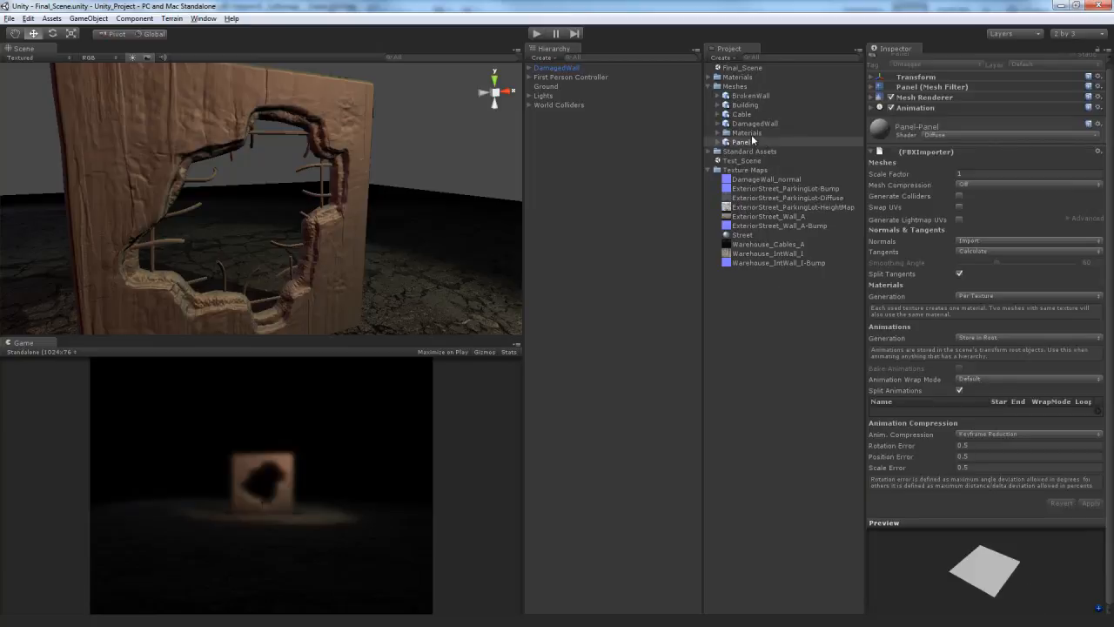
- Set the BrokenWall material's shader to Bumped Specular, with Warehouse_IntWall_I as base texture and Warehouse_IntWall_I-Bump as normal map
click(757, 96)
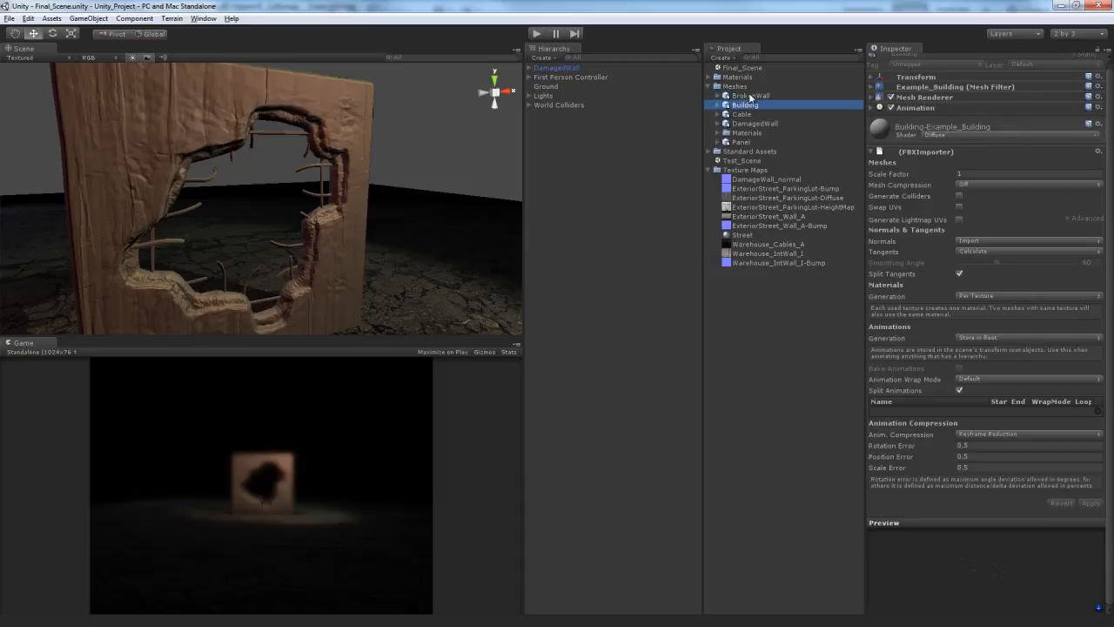
drag(1015, 577, 939, 566)
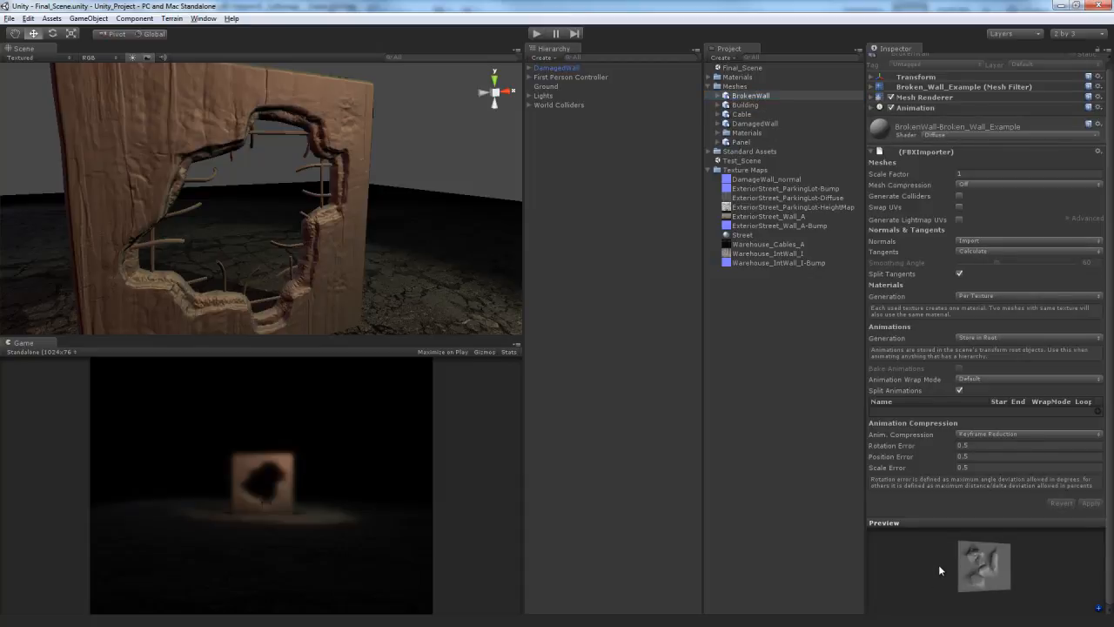
click(1004, 137)
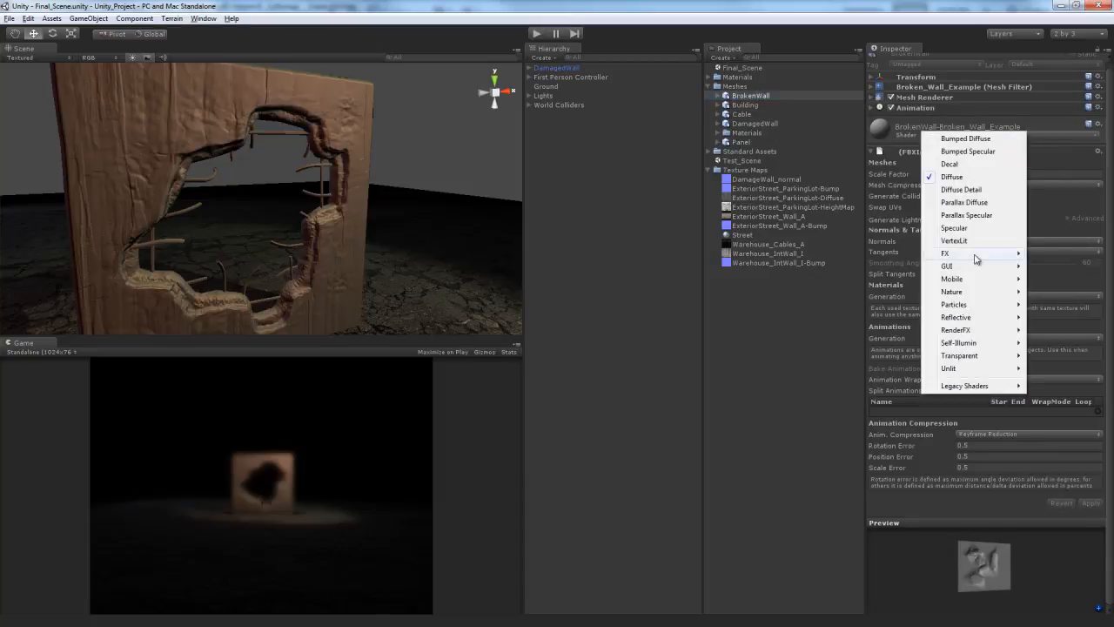
click(986, 152)
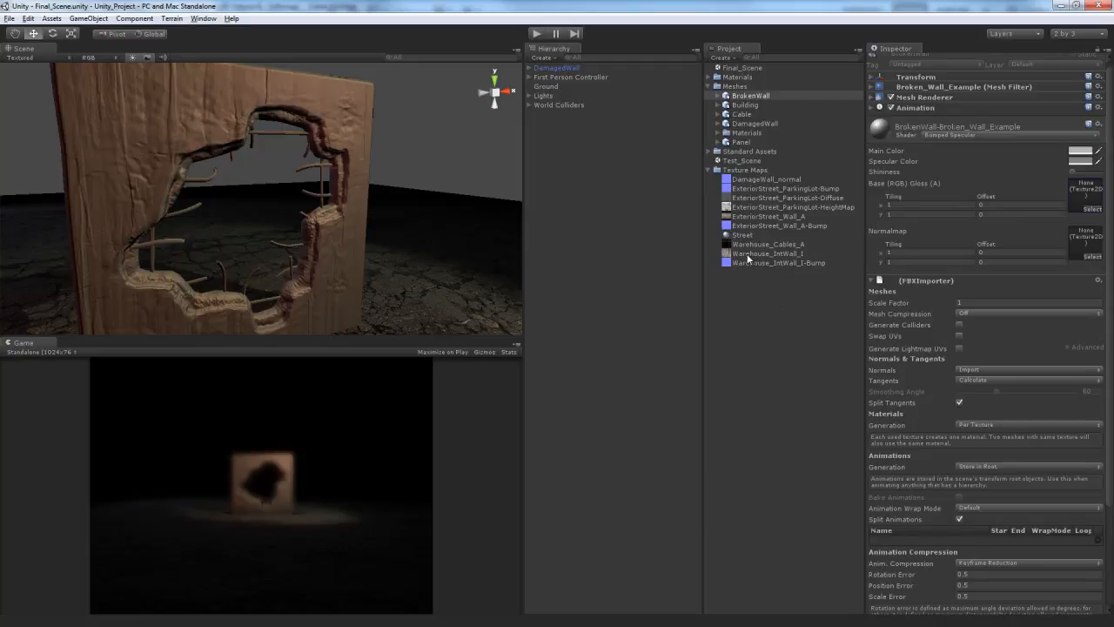
drag(747, 258, 1085, 192)
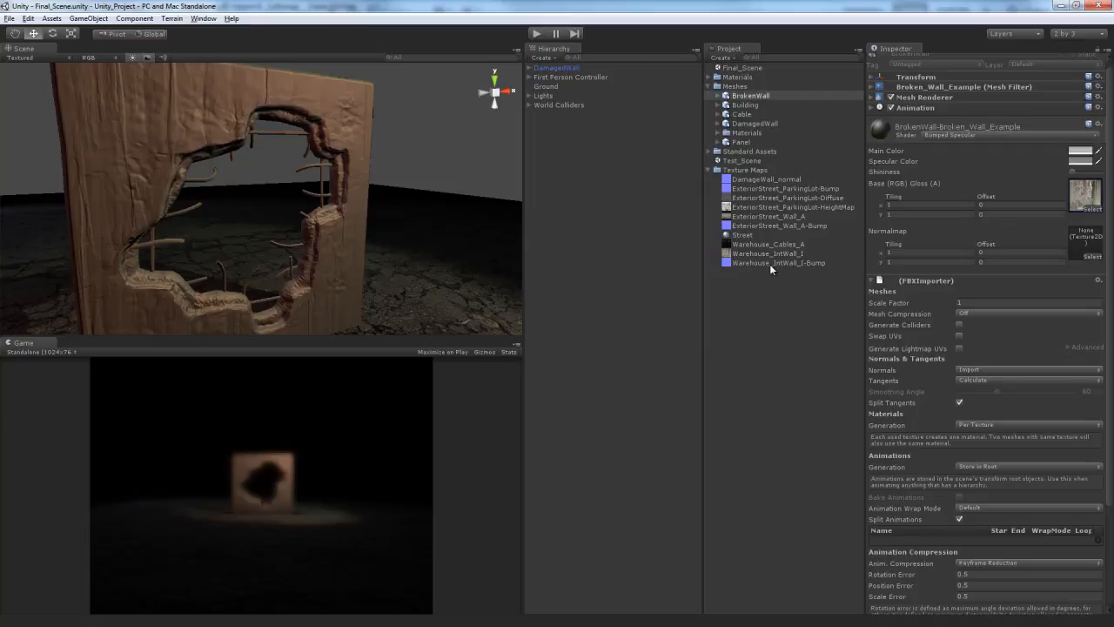
drag(996, 263, 1082, 246)
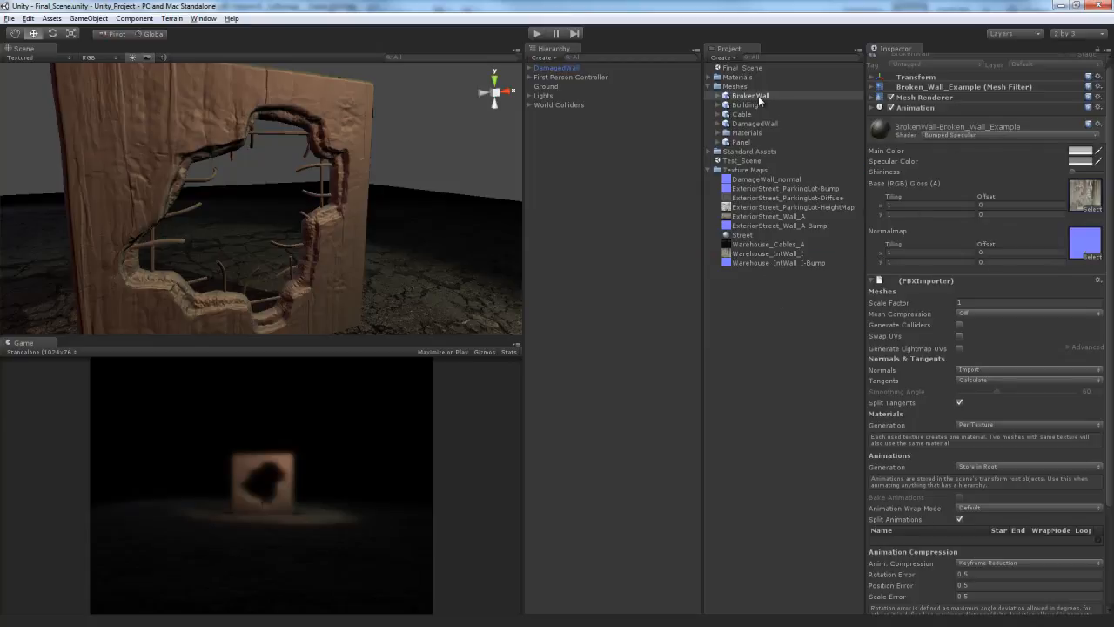
- Add the BrokenWall mesh to the scene beside the damaged wall and scale it down uniformly
scroll(395, 255, down, 6)
alt+drag(395, 255, 398, 249)
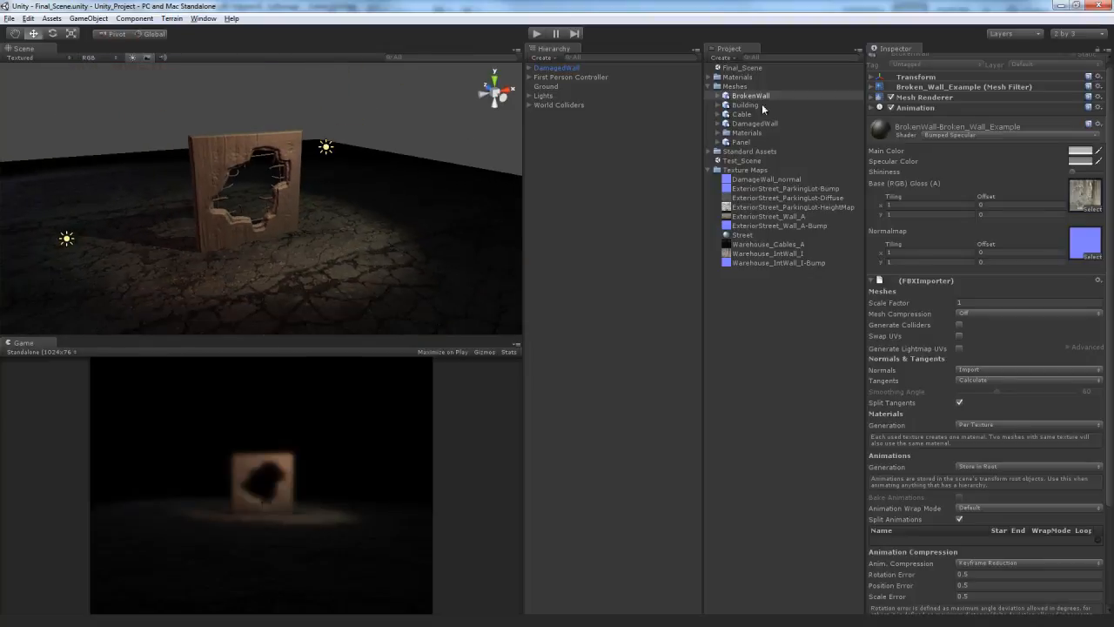
drag(762, 106, 348, 244)
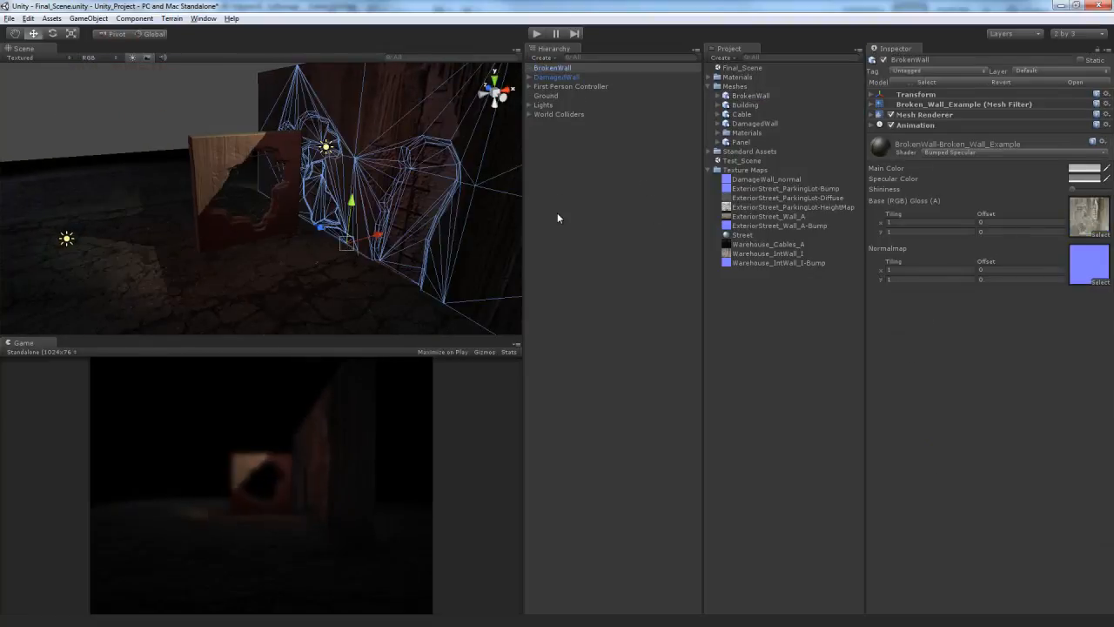
key(r)
drag(346, 243, 299, 259)
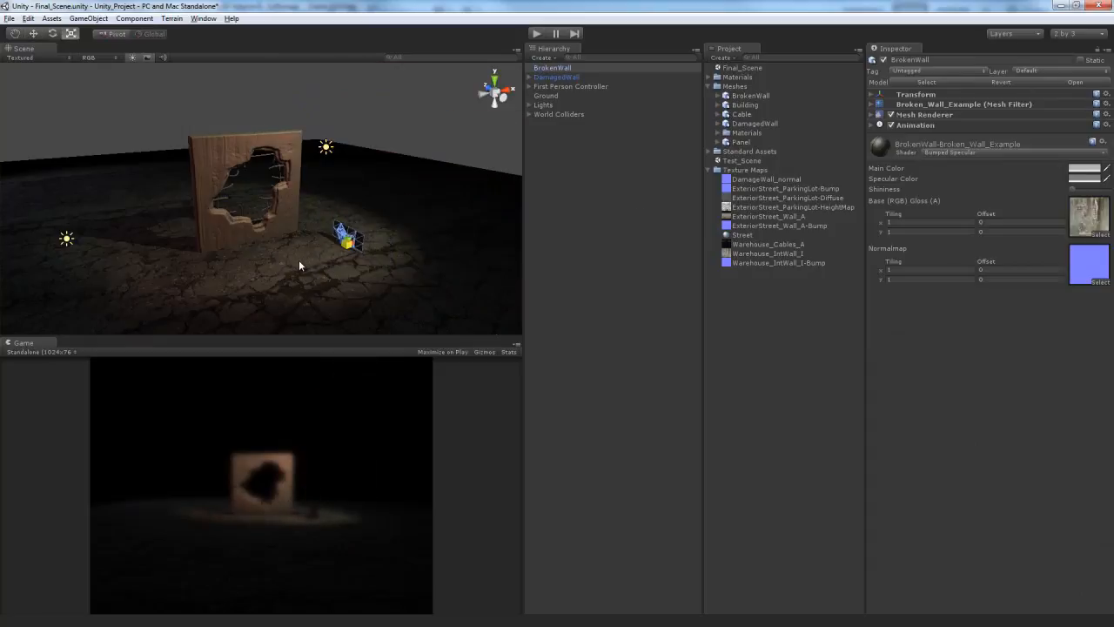
- Move the BrokenWall object so it stands on the ground next to the damaged wall
key(w)
drag(354, 207, 299, 195)
key(f)
alt+drag(347, 224, 287, 218)
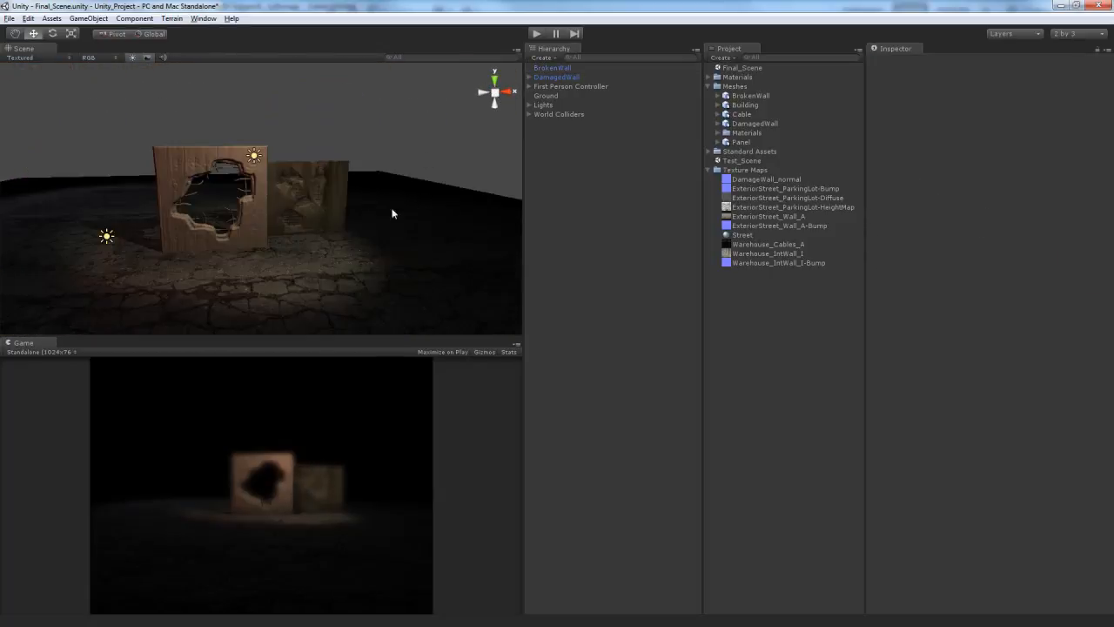
key(w)
mouse_move(334, 244)
right_down()
mouse_move(310, 248)
mouse_move(308, 215)
mouse_move(316, 232)
mouse_move(354, 236)
right_up()
key(s)
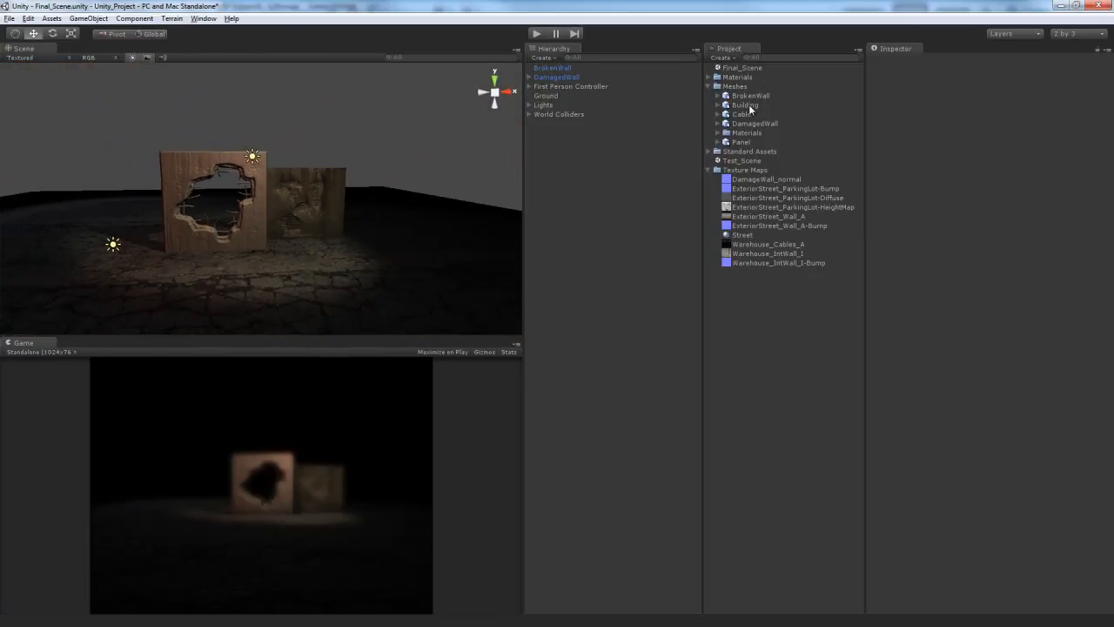
- Add the Building mesh to the scene beside the damaged wall, rotate it about its vertical axis and scale it down
drag(748, 105, 151, 235)
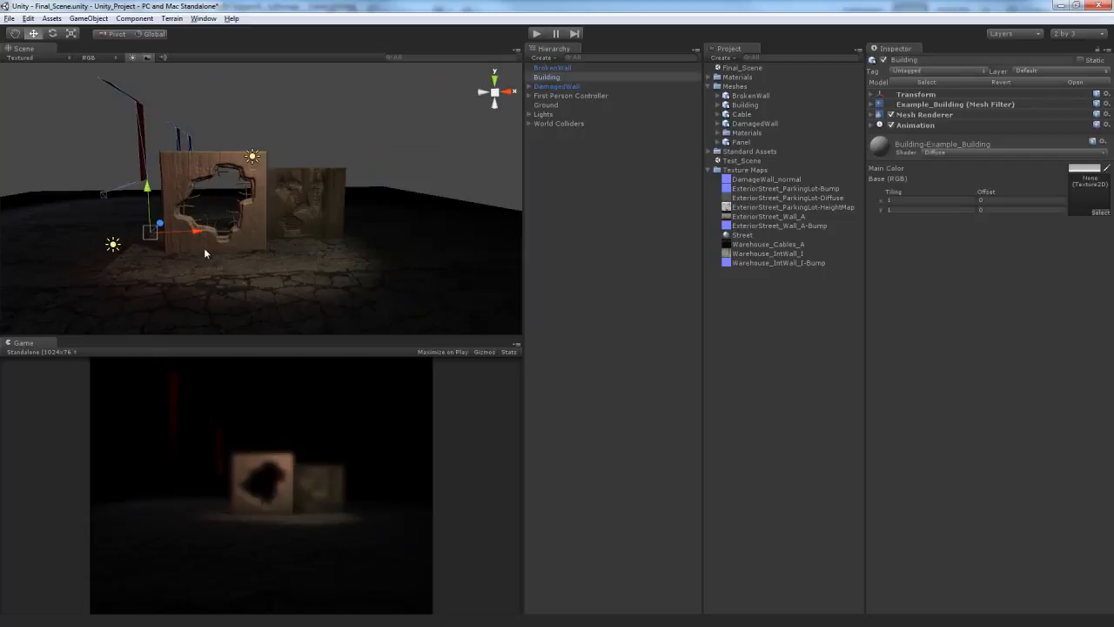
key(e)
drag(156, 245, 288, 230)
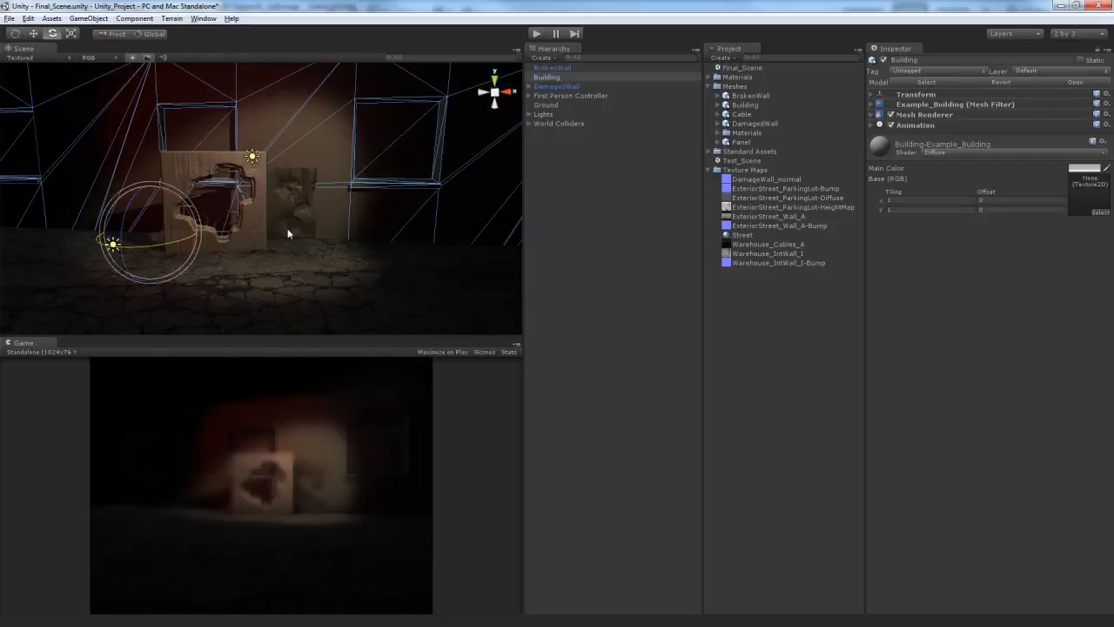
drag(332, 222, 290, 237)
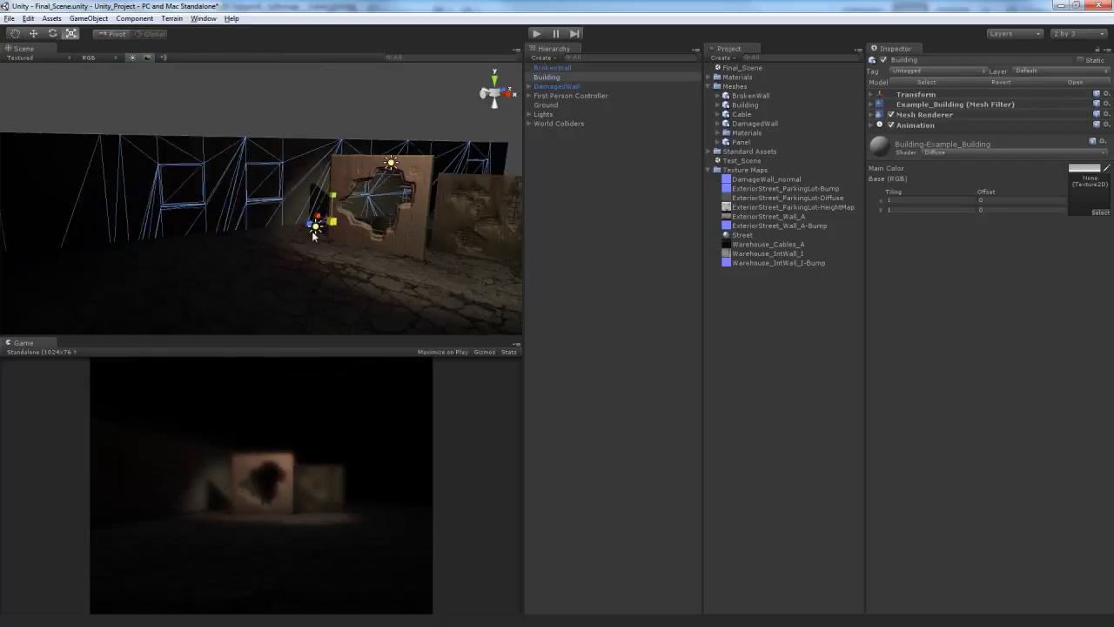
- Move and turn the Building so it stands at an angle beside the damaged wall, on the side opposite the BrokenWall
key(w)
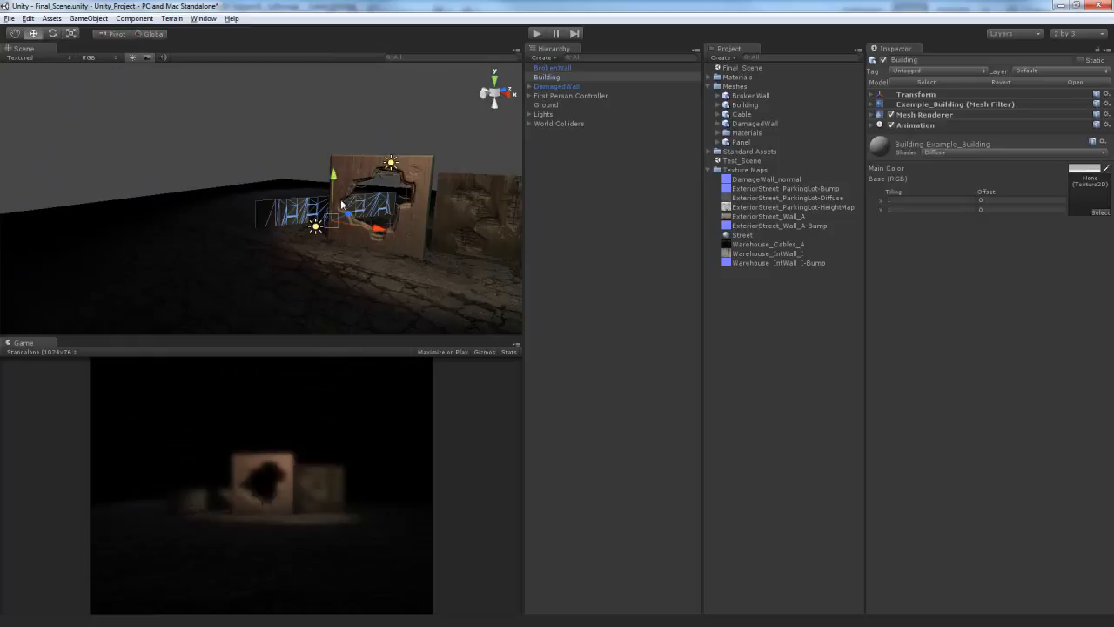
drag(333, 183, 172, 219)
key(e)
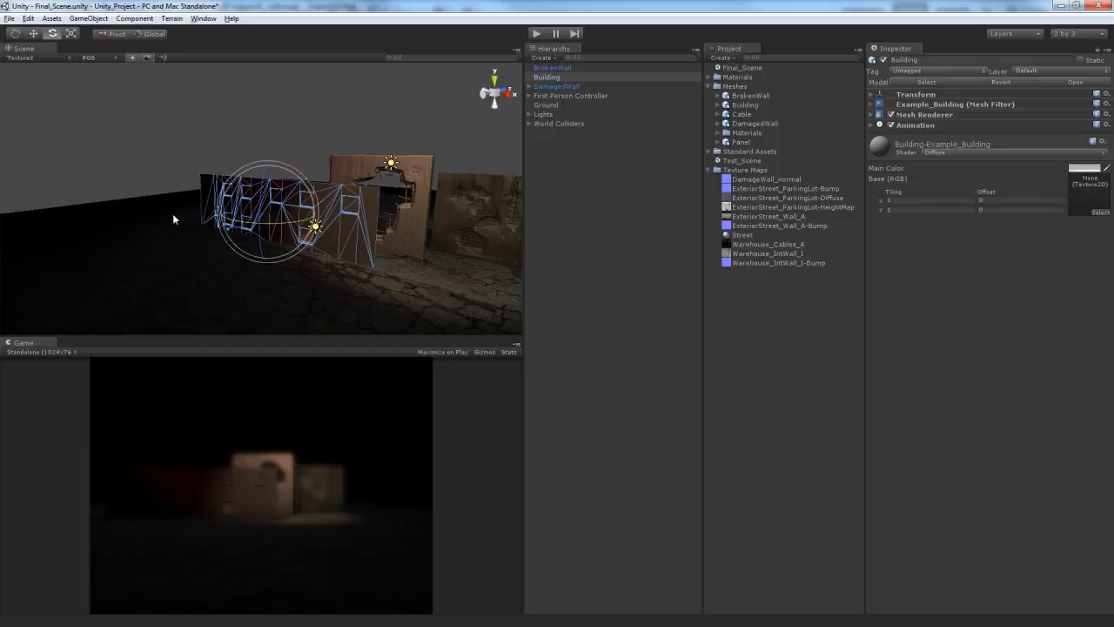
key(w)
drag(284, 235, 405, 237)
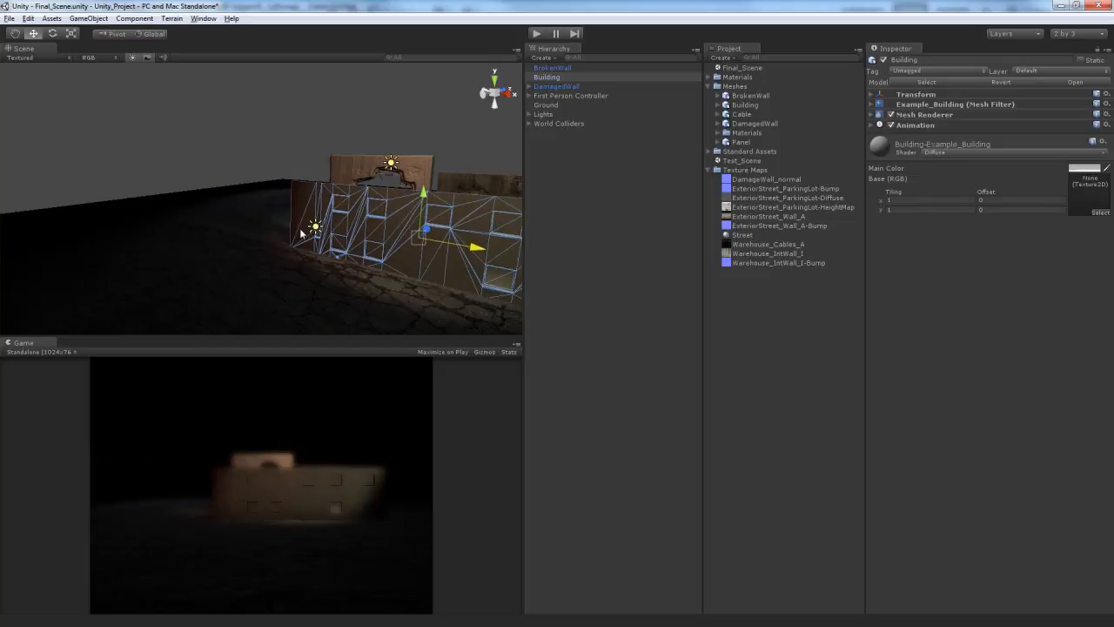
alt+drag(302, 233, 390, 229)
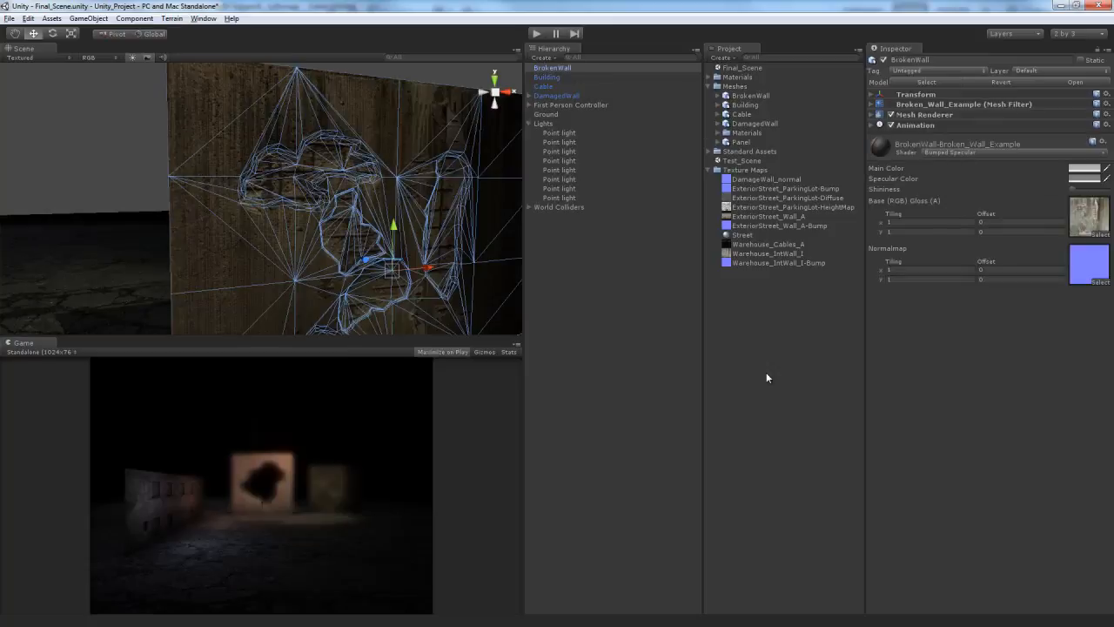
- Inspect the textured broken wall and building in the scene from several angles
alt+drag(400, 243, 352, 241)
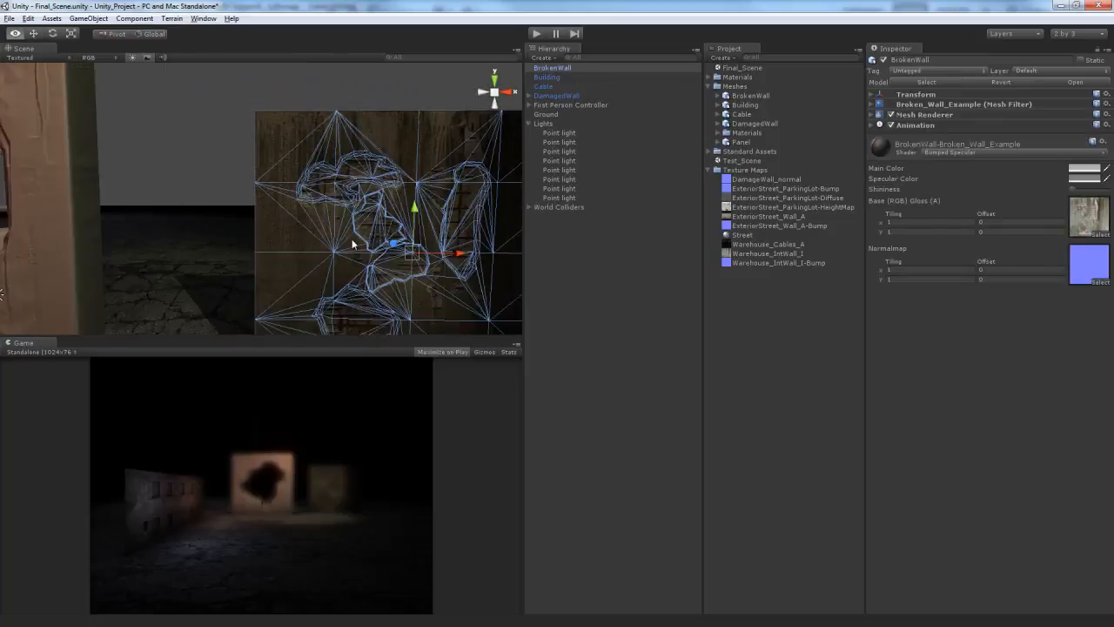
scroll(351, 240, down, 6)
click(390, 204)
alt+drag(390, 205, 254, 221)
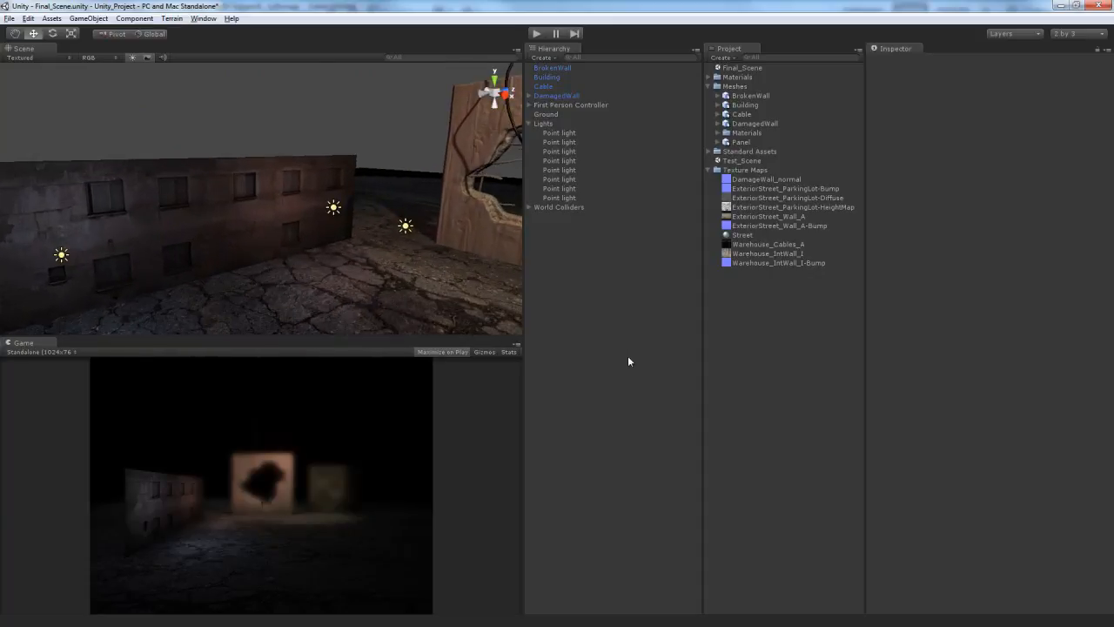
- Play the scene, walk up to the building and the broken wall to examine their textures closely, and stop playback
key(ctrl+p)
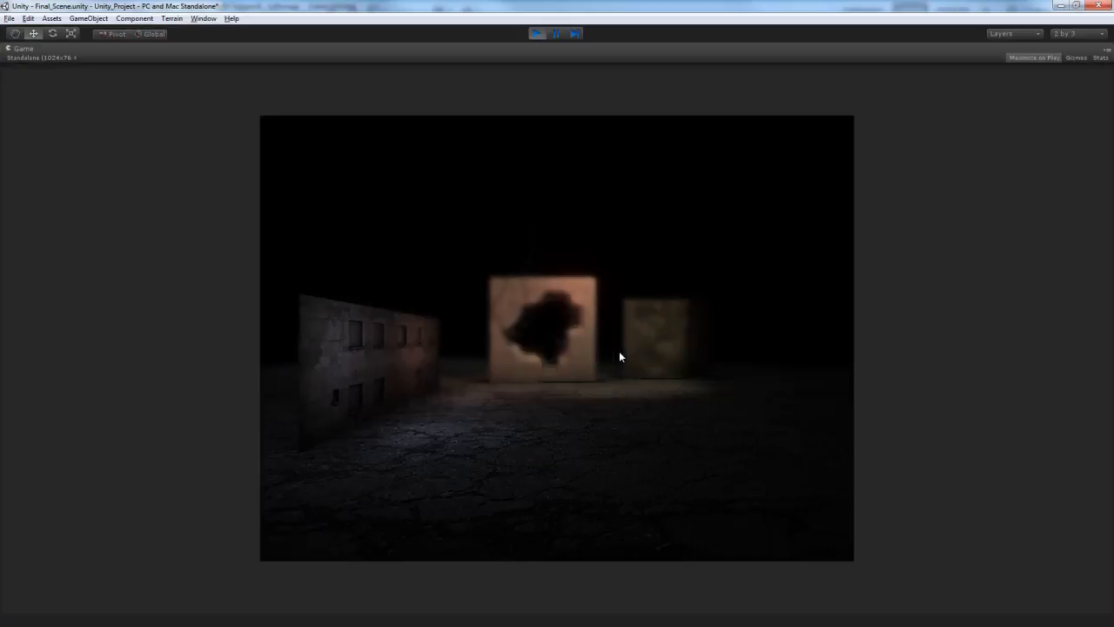
key(w)
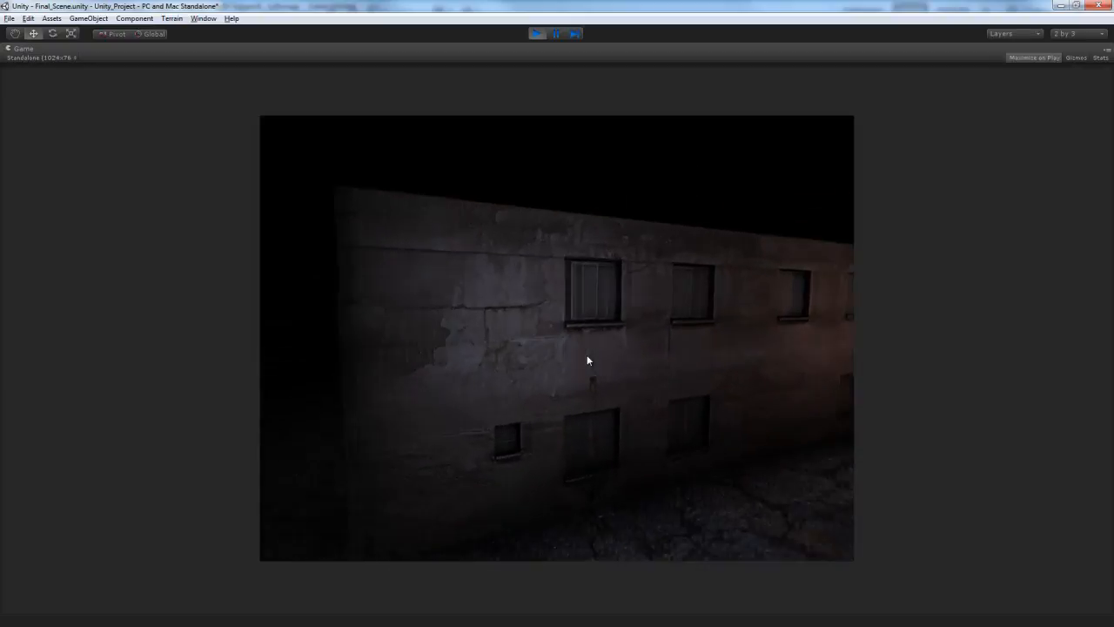
key(a)
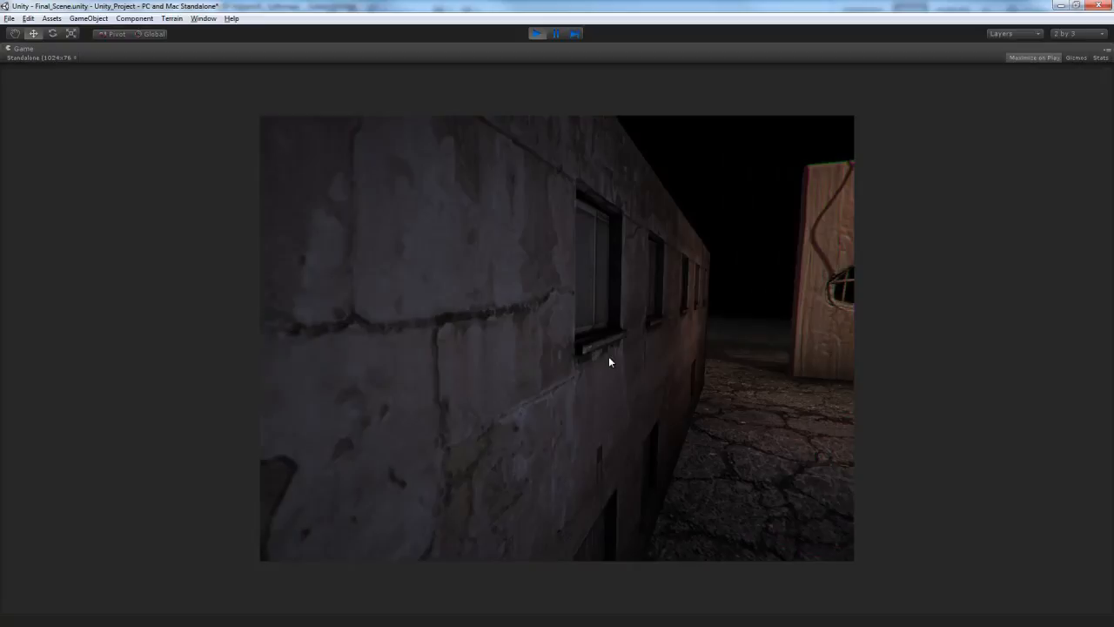
key(w)
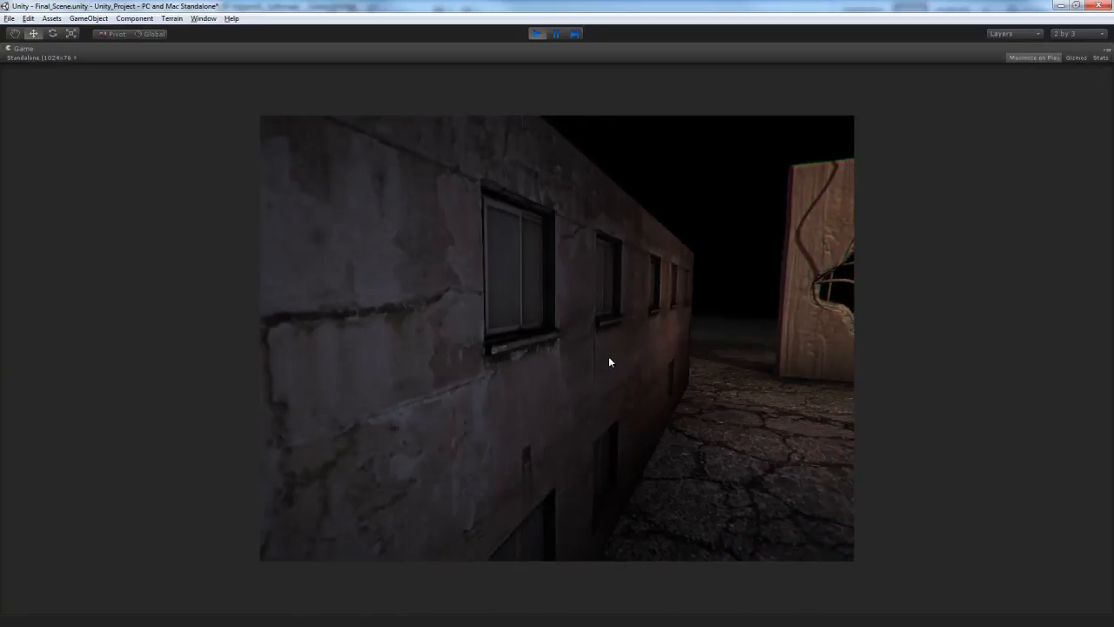
key(w)
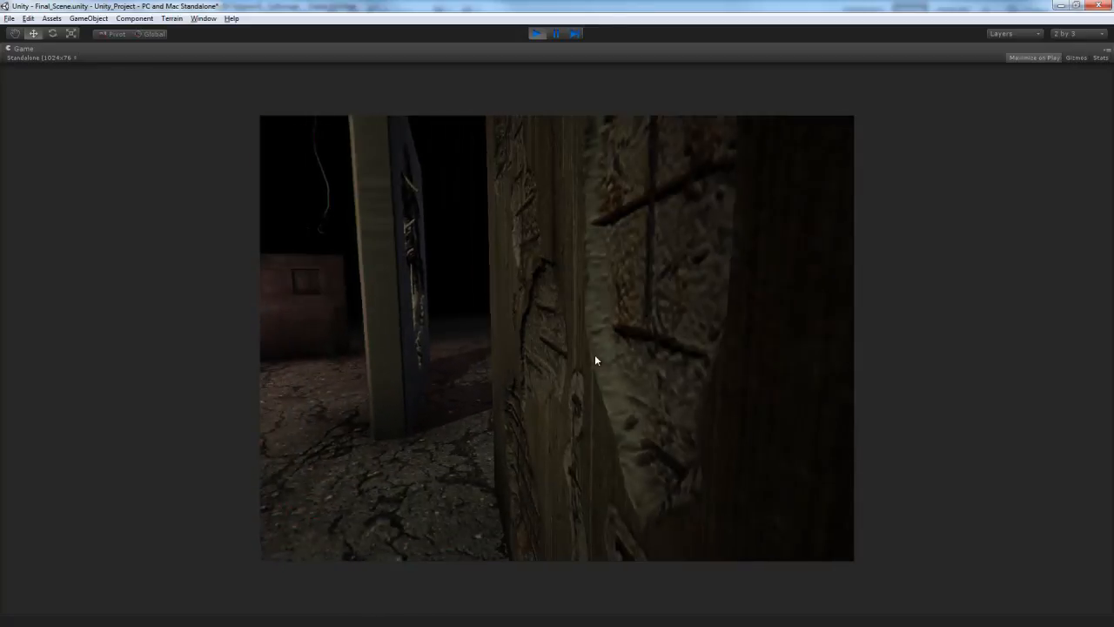
key(a)
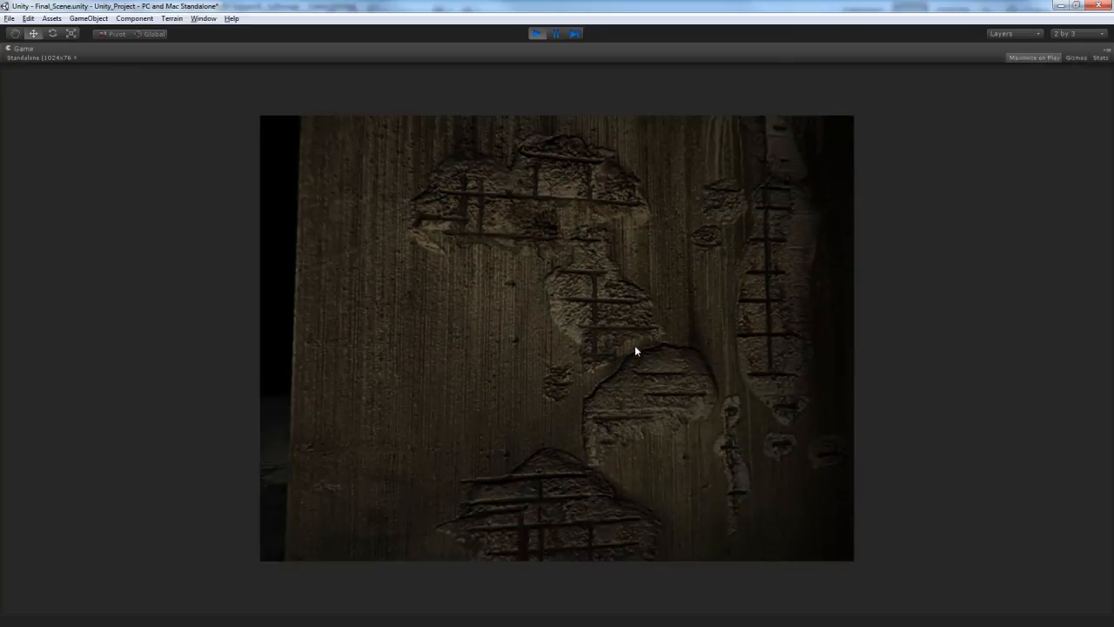
key(ctrl+p)
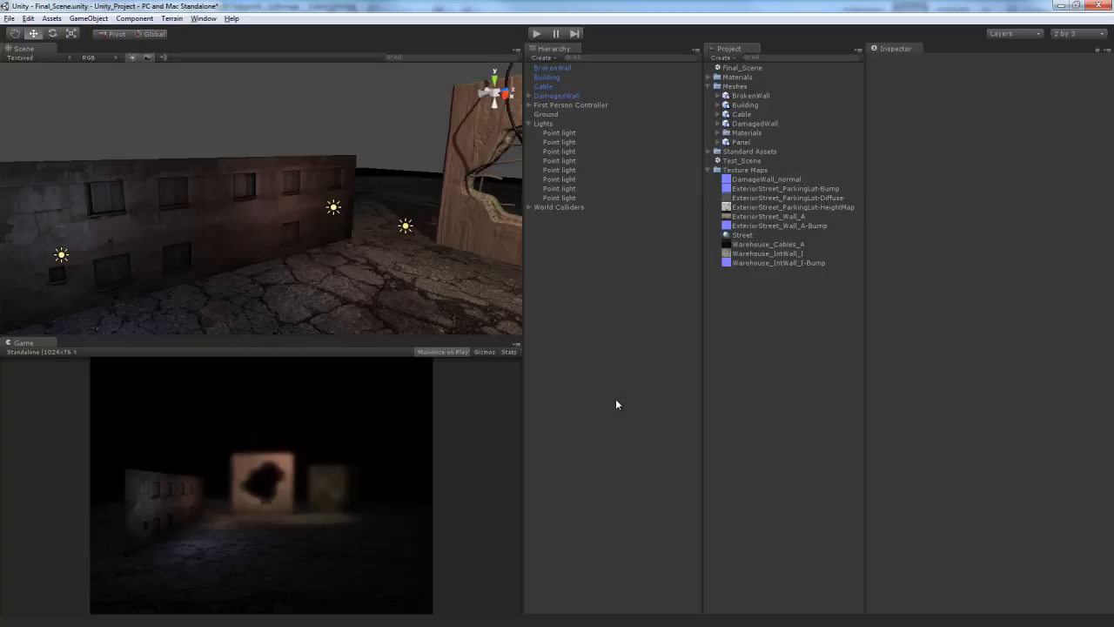